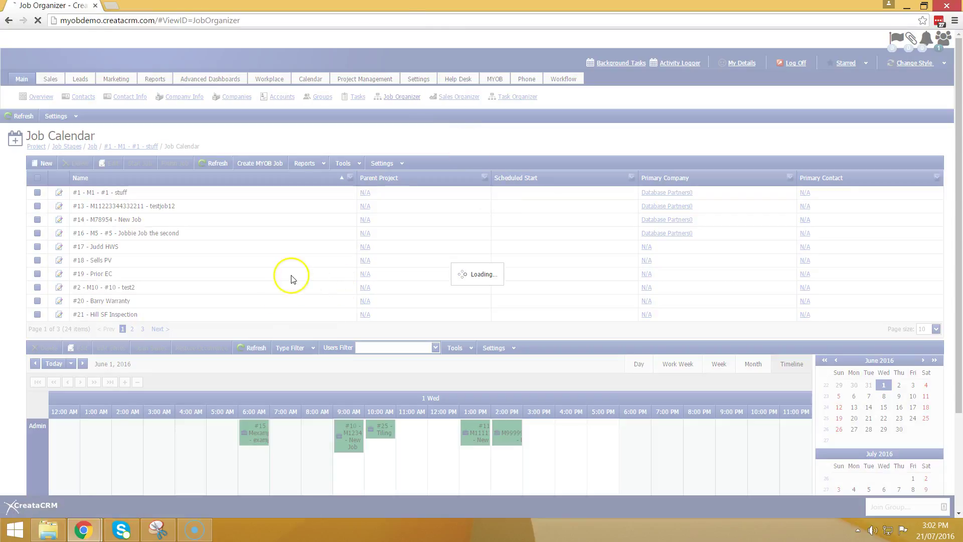
Step: Move the SF Inspection job from Assigned to On Hold in the job organizer and check the user filter
{"action": "left_click_drag", "start_coordinate": [254, 251], "coordinate": [546, 254]}
{"action": "left_click", "coordinate": [447, 176]}
{"action": "left_click", "coordinate": [449, 176]}
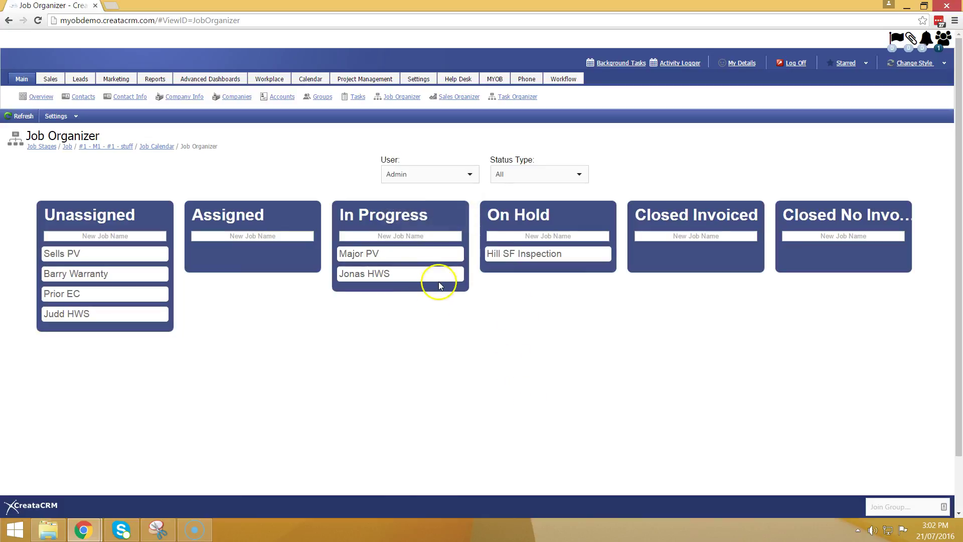
Step: Open the Job Stages project and view the Gantt chart of its jobs
{"action": "left_click", "coordinate": [378, 80]}
{"action": "left_click", "coordinate": [102, 96]}
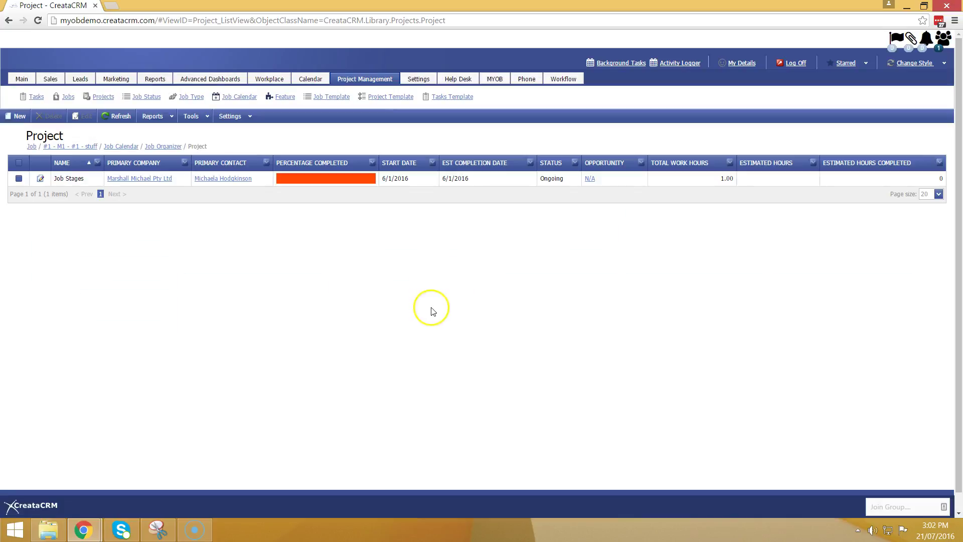
{"action": "left_click", "coordinate": [73, 178]}
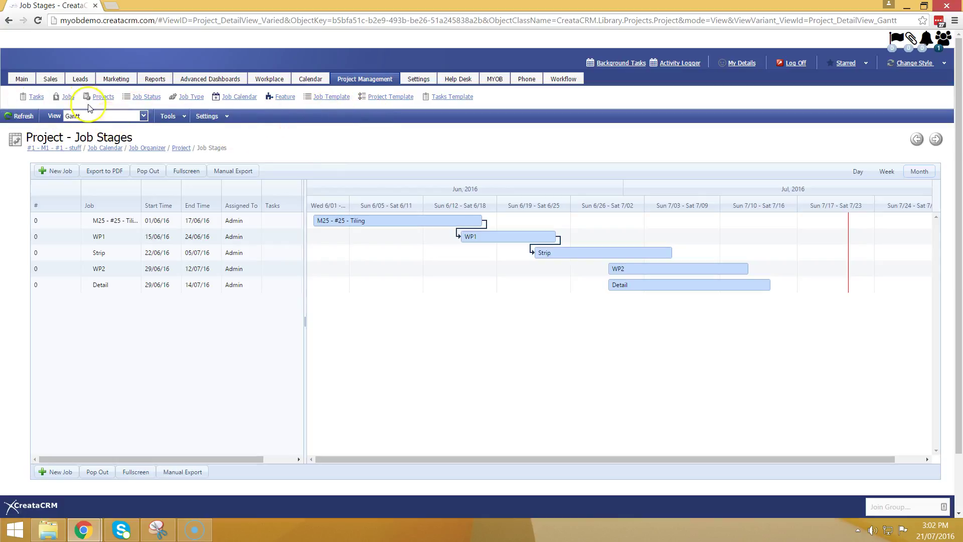
Step: In the jobs list, move the MYOB Job column between Job Finished and Job Number
{"action": "left_click", "coordinate": [67, 97]}
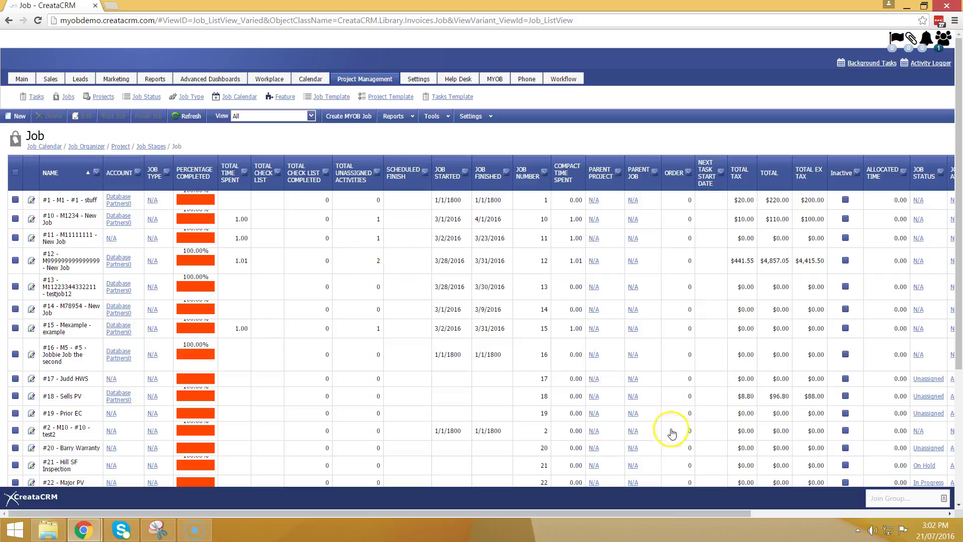
{"action": "left_click_drag", "start_coordinate": [681, 511], "coordinate": [871, 501]}
{"action": "left_click_drag", "start_coordinate": [919, 170], "coordinate": [260, 172]}
{"action": "left_click_drag", "start_coordinate": [480, 508], "coordinate": [284, 512]}
{"action": "scroll", "coordinate": [519, 394], "scroll_direction": "down", "scroll_amount": 4}
{"action": "scroll", "coordinate": [518, 386], "scroll_direction": "up", "scroll_amount": 4}
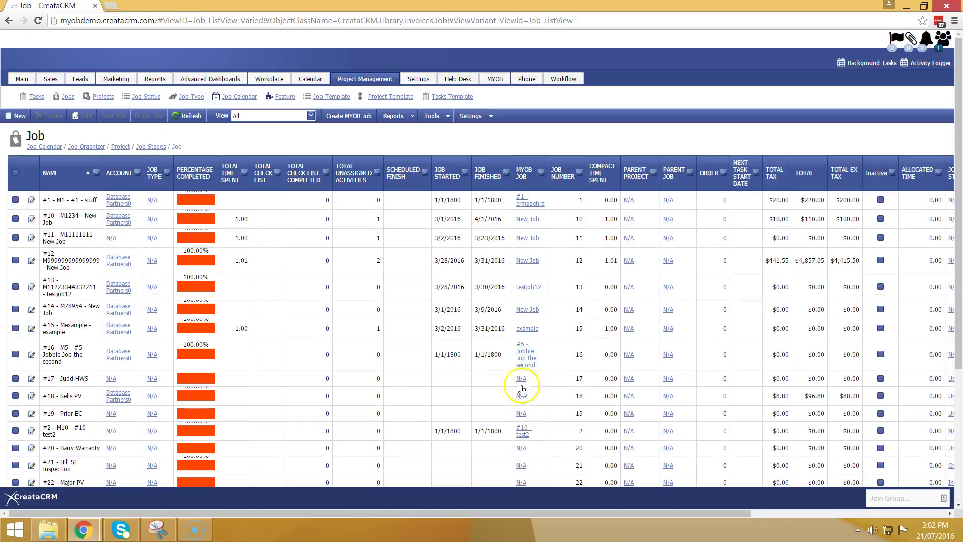
Step: Open the MYOB job "Jobbie Job the second" and review its purchase order, invoice and adjustment lines
{"action": "left_click", "coordinate": [503, 80]}
{"action": "left_click", "coordinate": [762, 97]}
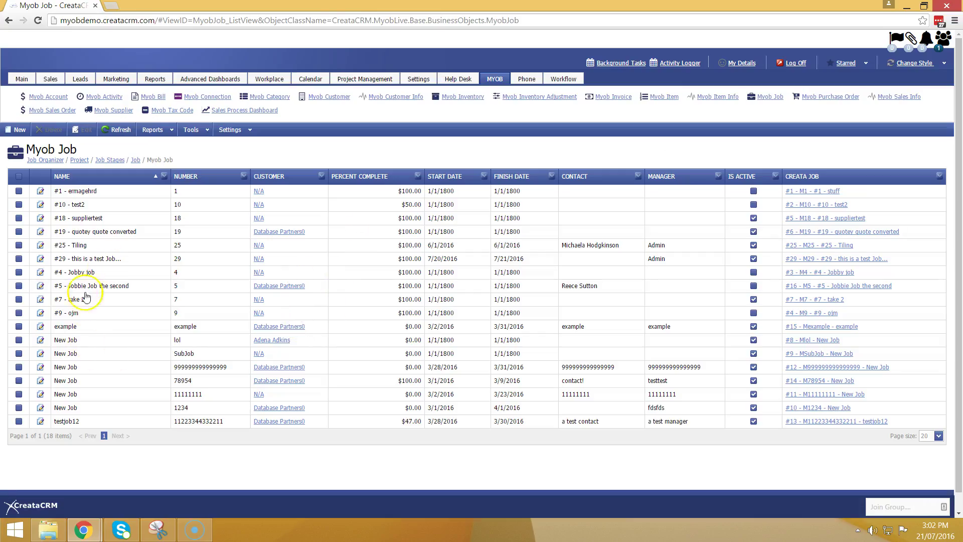
{"action": "left_click", "coordinate": [88, 291]}
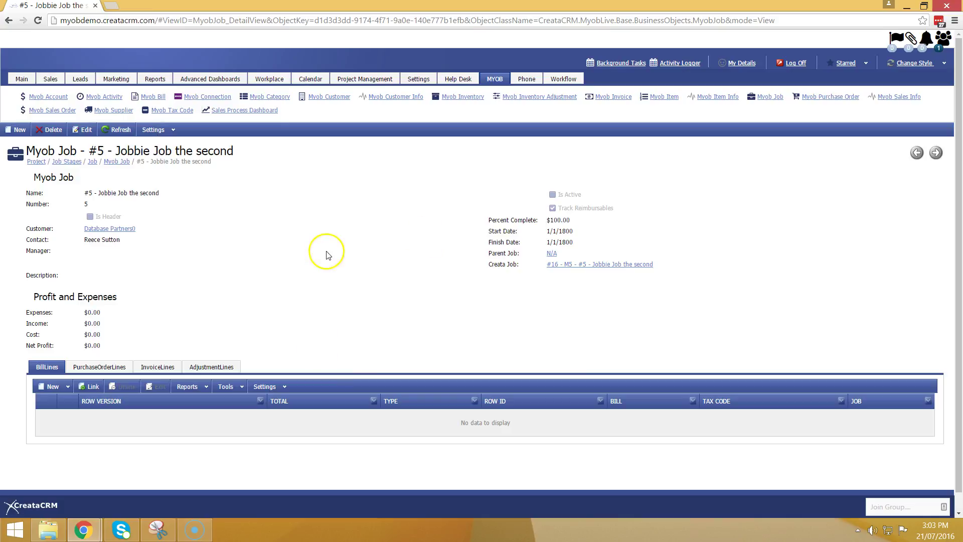
{"action": "left_click", "coordinate": [92, 367]}
{"action": "left_click", "coordinate": [153, 369]}
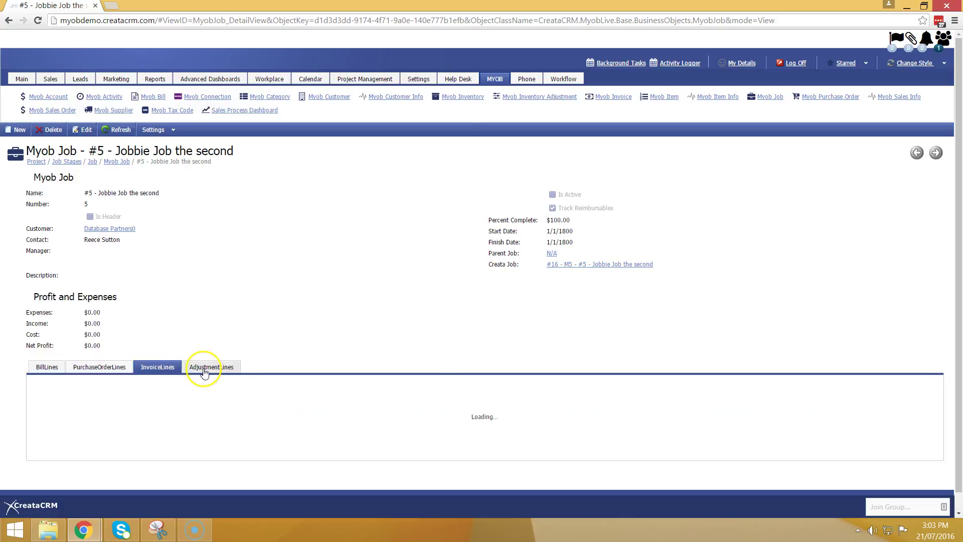
{"action": "left_click", "coordinate": [201, 367]}
{"action": "left_click", "coordinate": [128, 365]}
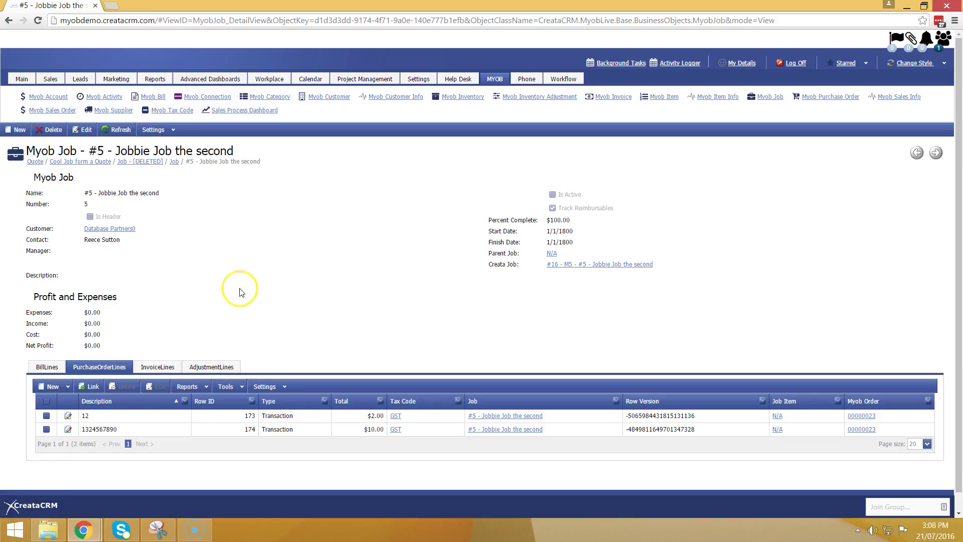
Step: Export the quote "Cool Job form a Quote" to a job and save the new job
{"action": "left_click", "coordinate": [103, 161]}
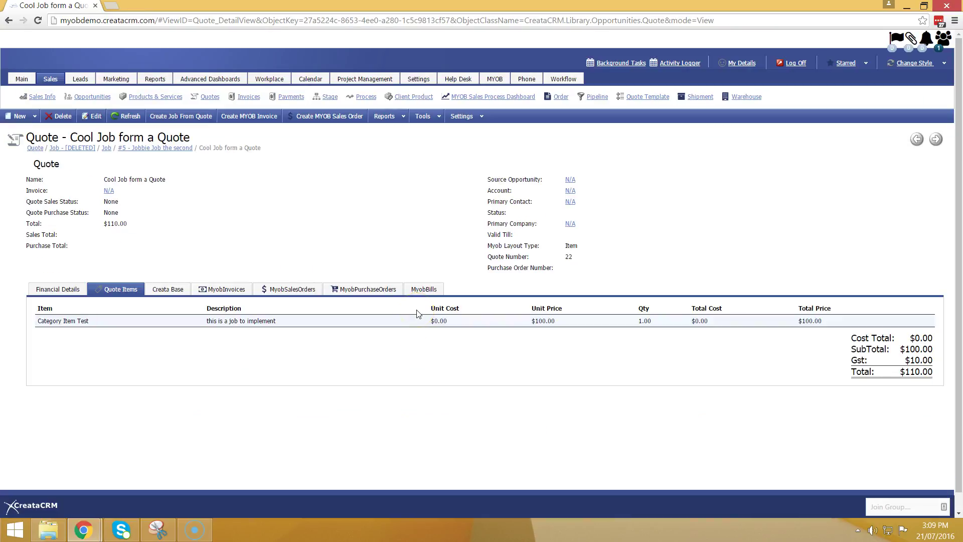
{"action": "left_click", "coordinate": [396, 117]}
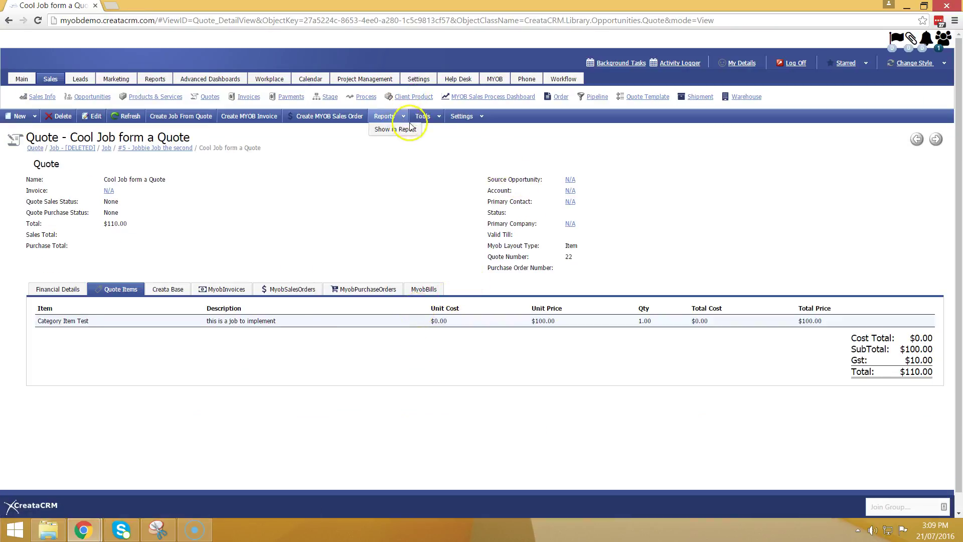
{"action": "left_click", "coordinate": [432, 191]}
{"action": "left_click", "coordinate": [423, 116]}
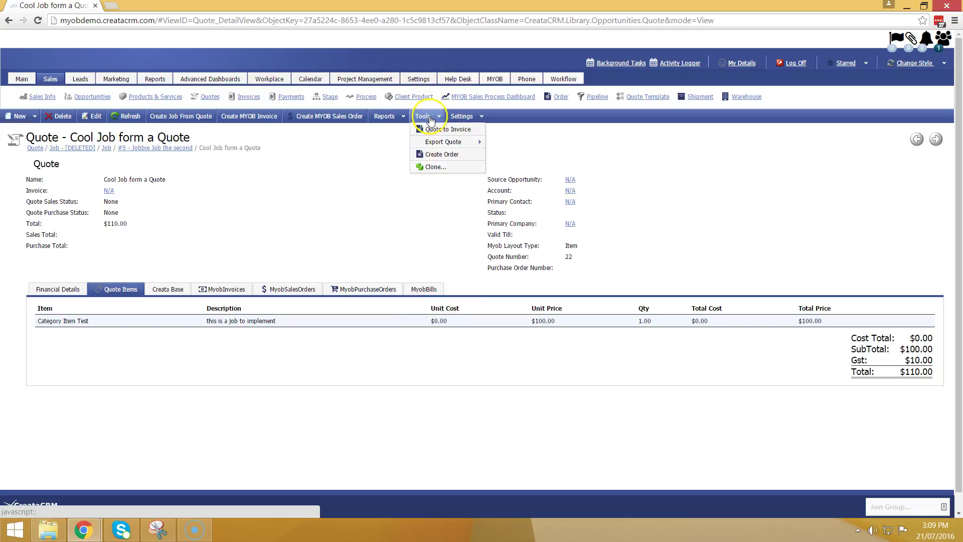
{"action": "mouse_move", "coordinate": [454, 142]}
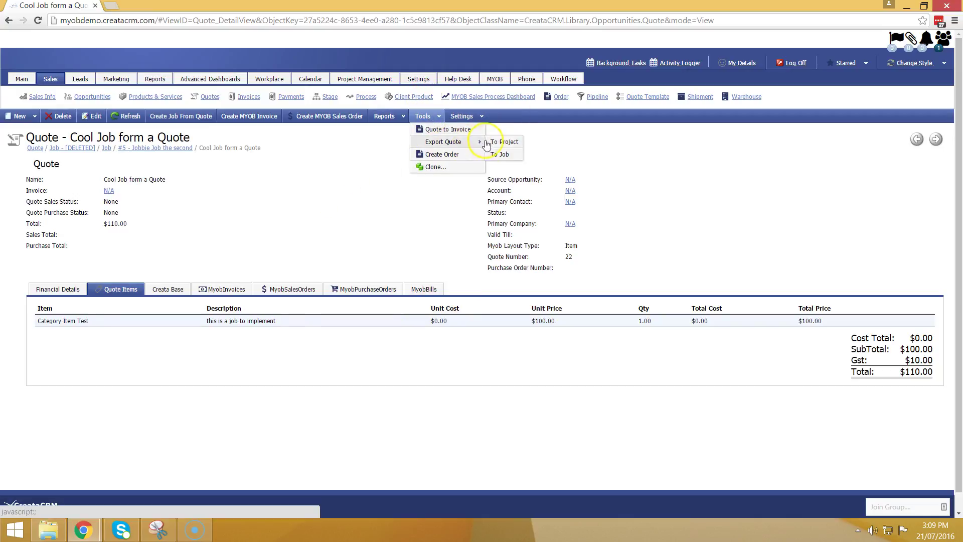
{"action": "left_click", "coordinate": [494, 156]}
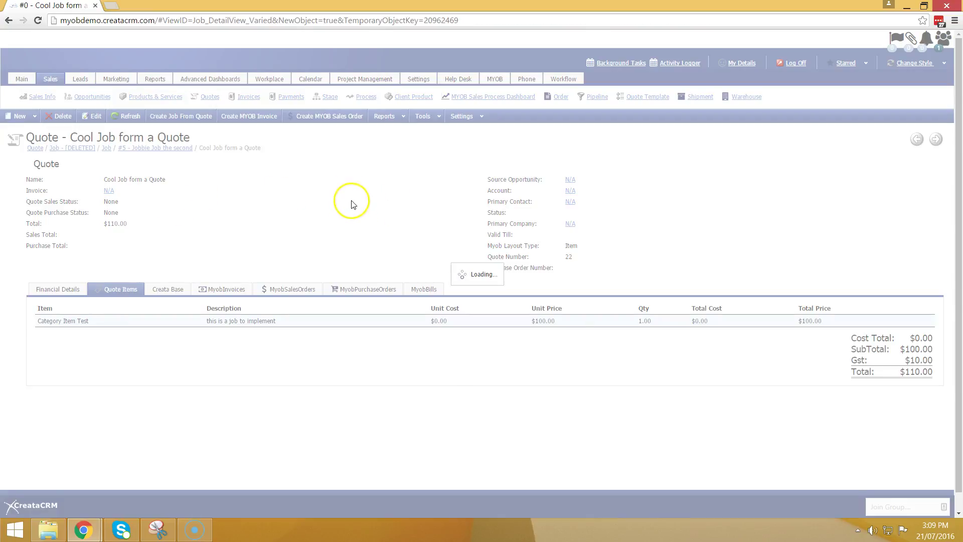
{"action": "left_click", "coordinate": [822, 162]}
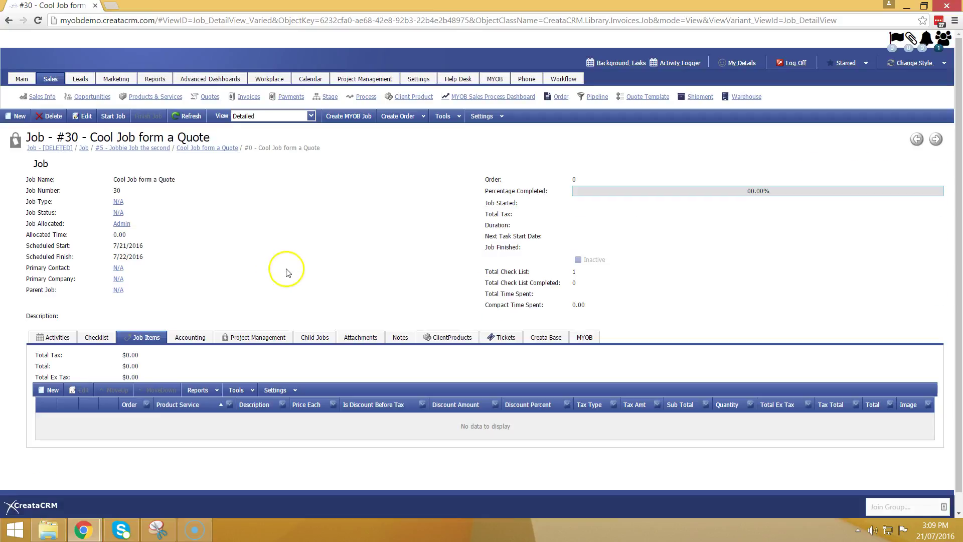
Step: Review the new job's checklist, job items and MYOB details
{"action": "left_click", "coordinate": [90, 339]}
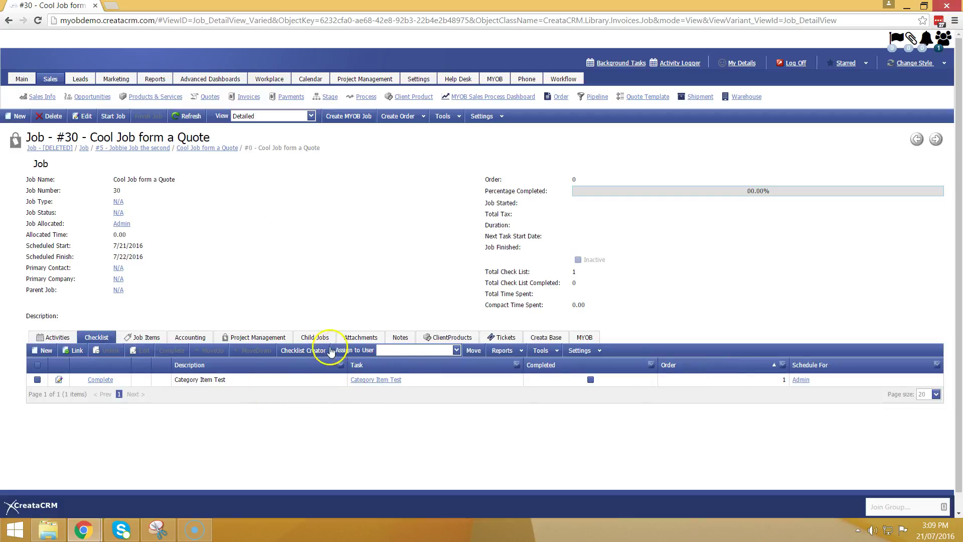
{"action": "left_click", "coordinate": [155, 339]}
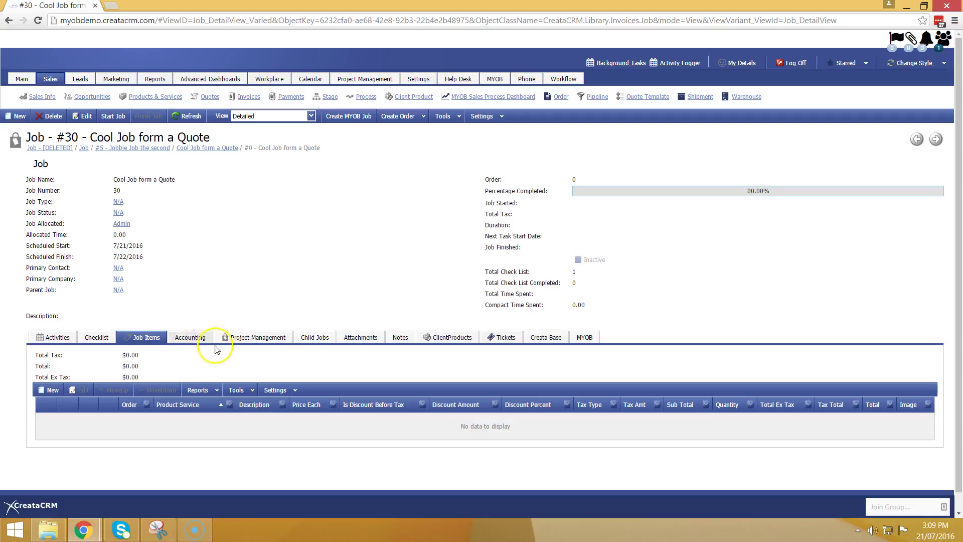
{"action": "left_click", "coordinate": [582, 338]}
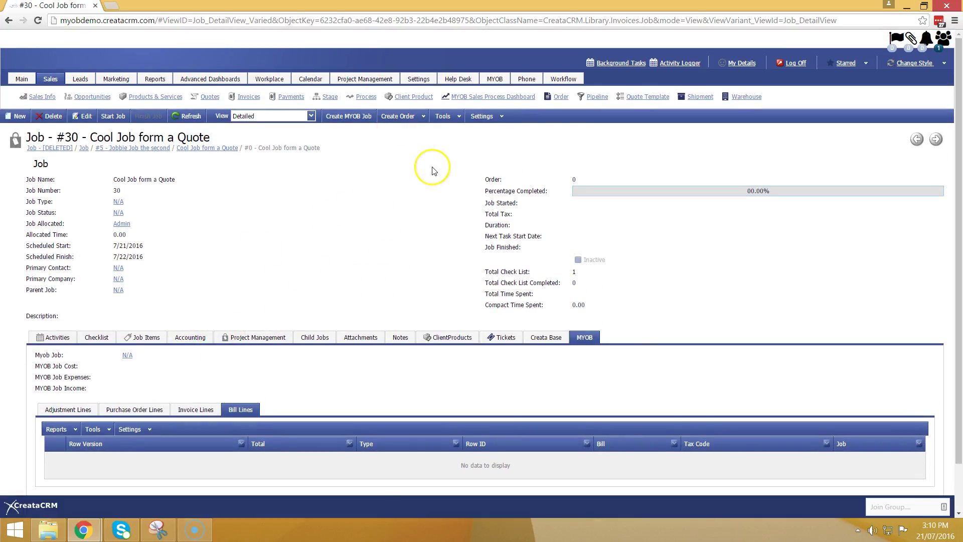
Step: Create a linked MYOB job from the "Cool Job form a Quote" job
{"action": "left_click", "coordinate": [356, 117]}
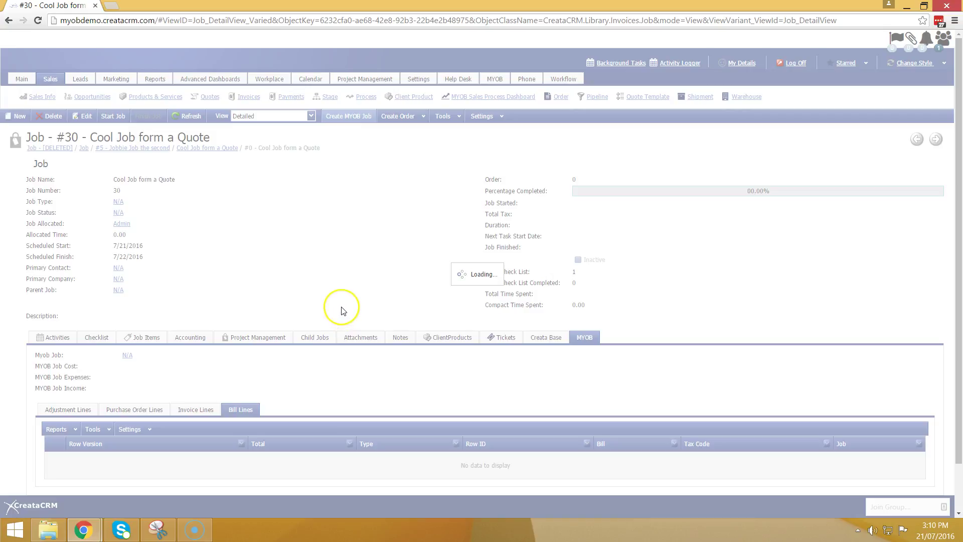
{"action": "left_click", "coordinate": [237, 245]}
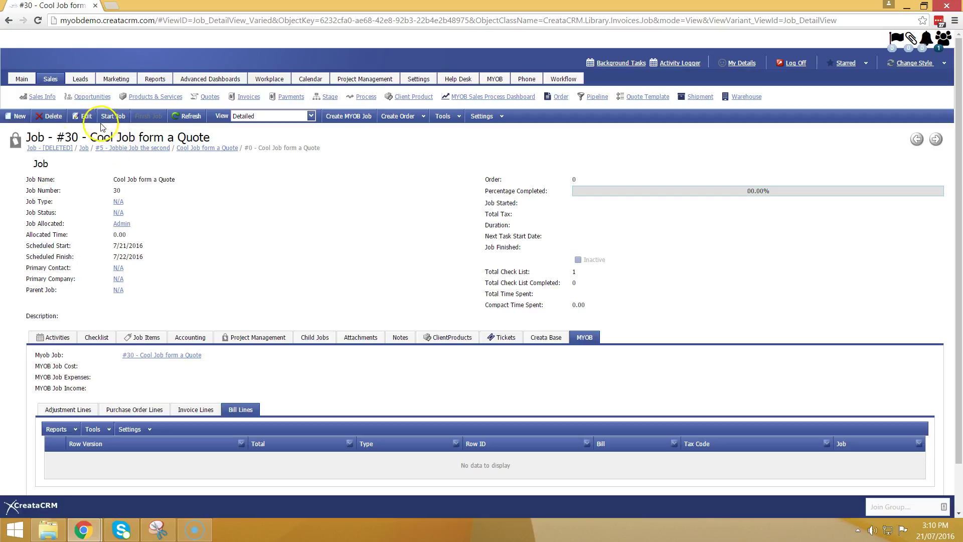
Step: Set the job's accounting account to Database Partners0 and save the job
{"action": "left_click", "coordinate": [135, 337]}
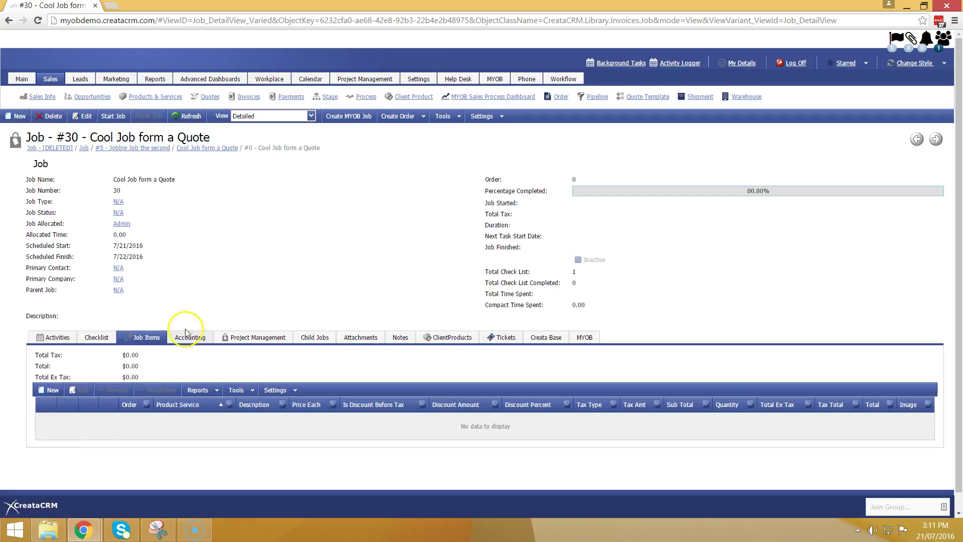
{"action": "left_click", "coordinate": [83, 116]}
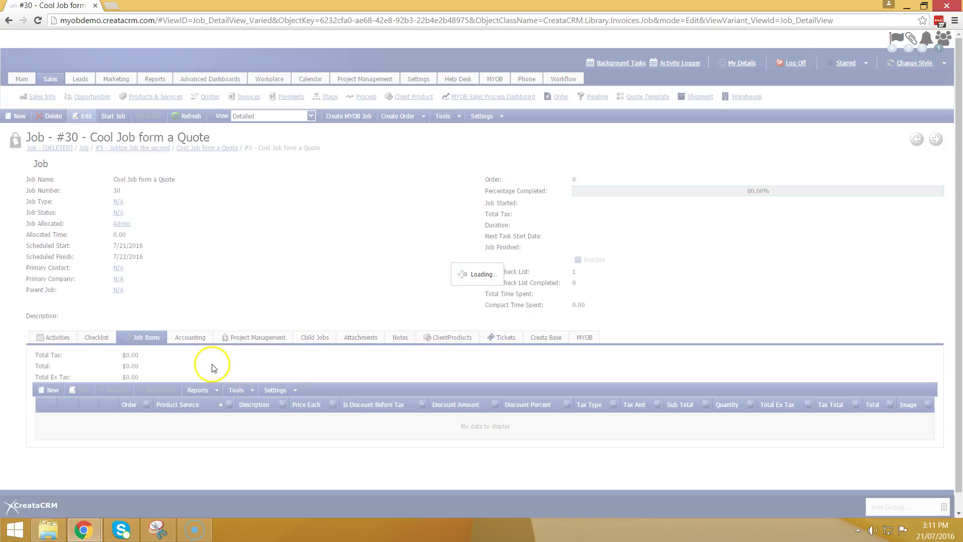
{"action": "scroll", "coordinate": [206, 393], "scroll_direction": "down", "scroll_amount": 5}
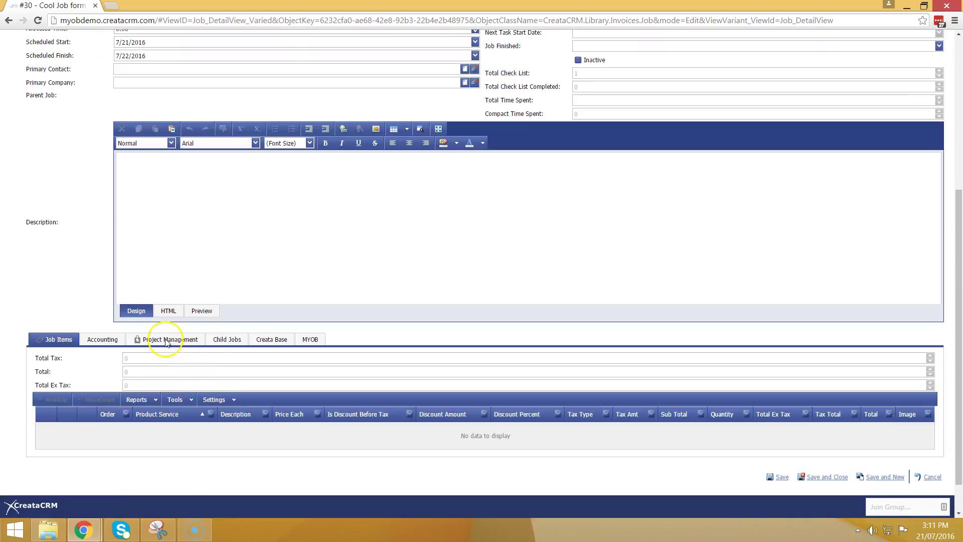
{"action": "left_click", "coordinate": [115, 341]}
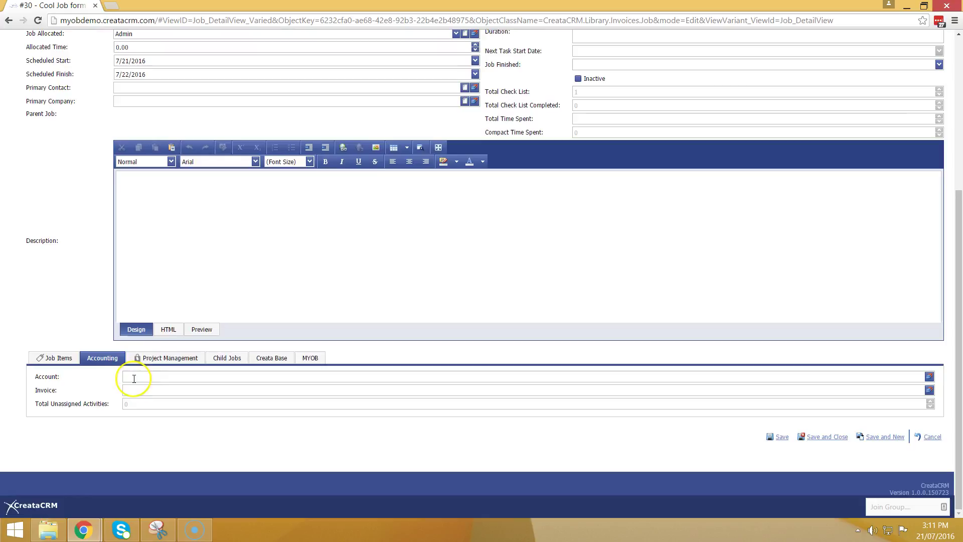
{"action": "left_click", "coordinate": [138, 377]}
{"action": "type", "text": "da"}
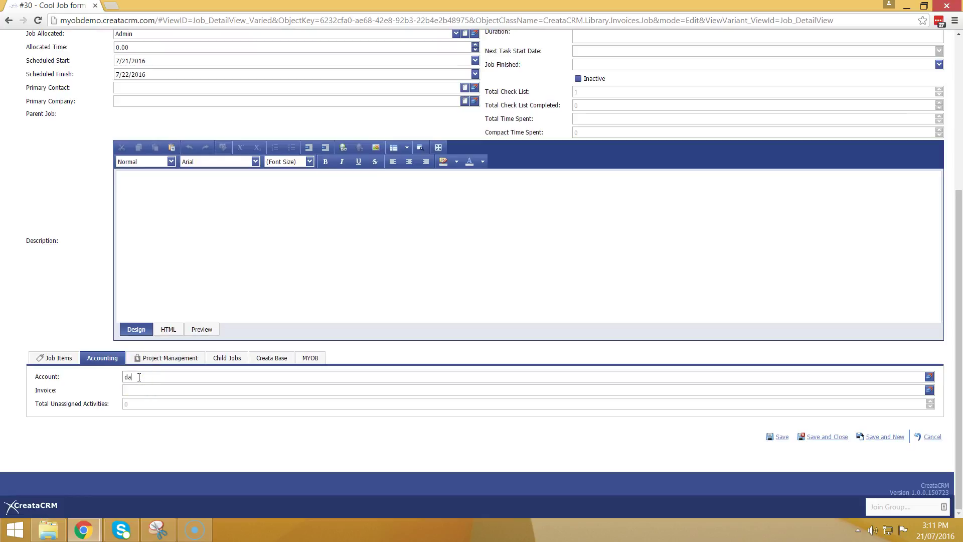
{"action": "type", "text": "tabase Partners0"}
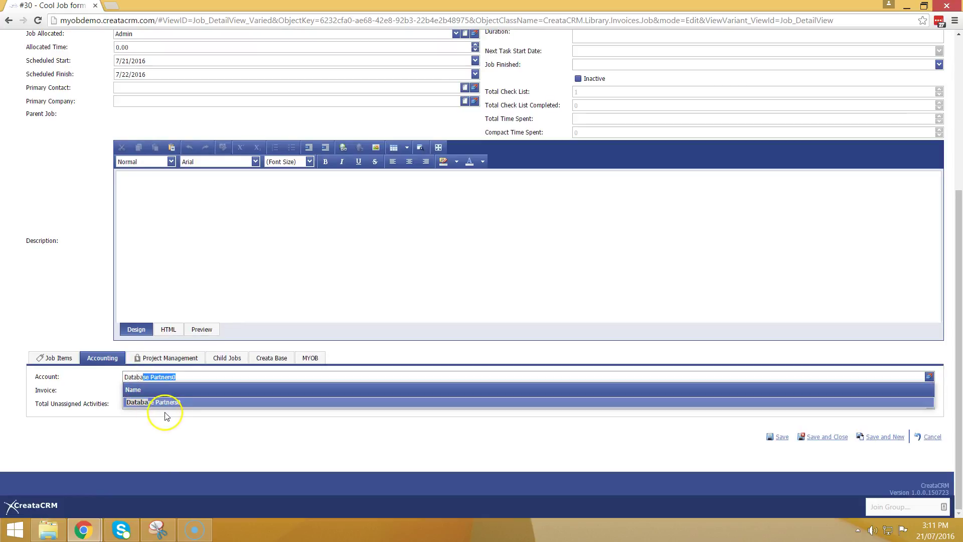
{"action": "left_click", "coordinate": [172, 406]}
{"action": "left_click", "coordinate": [822, 436]}
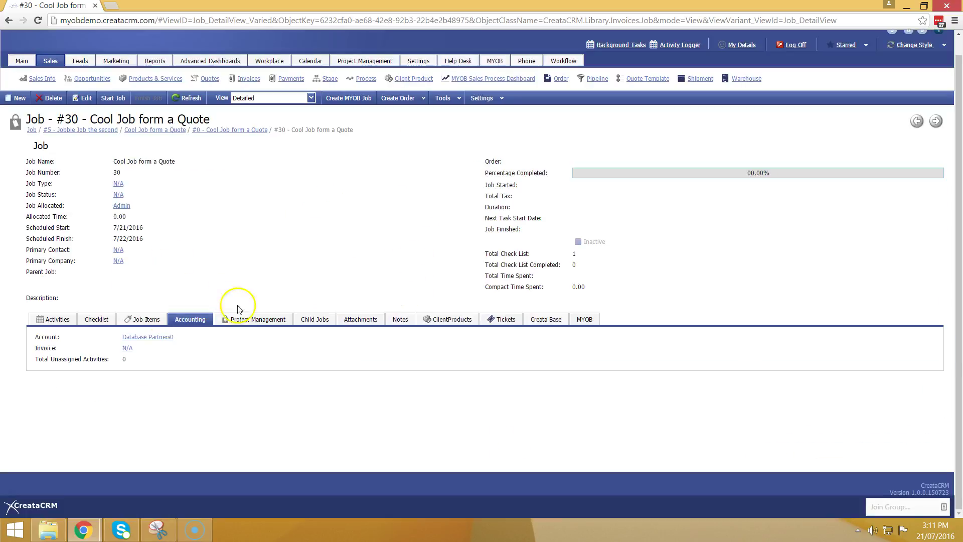
Step: View the activity logger for time tracking, and close it again
{"action": "left_click", "coordinate": [675, 60]}
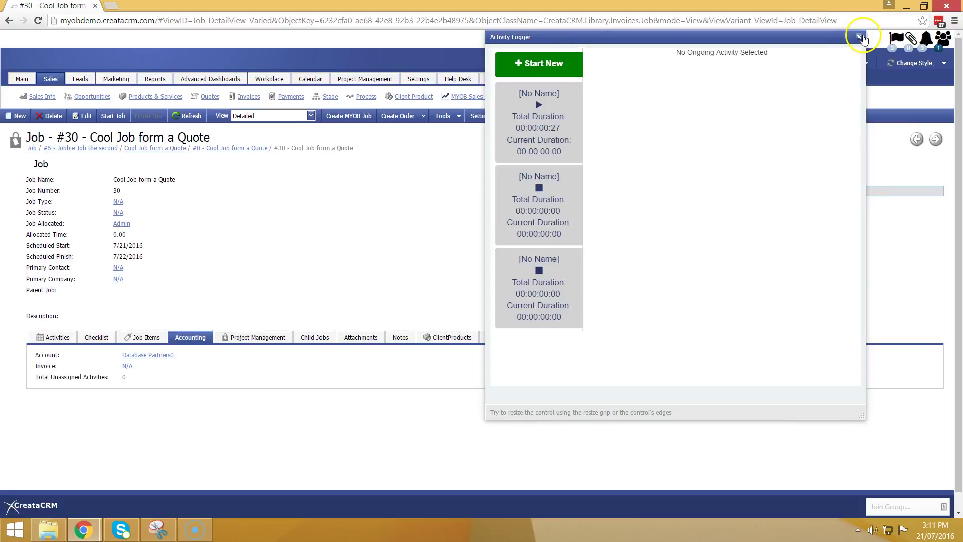
{"action": "left_click", "coordinate": [859, 37]}
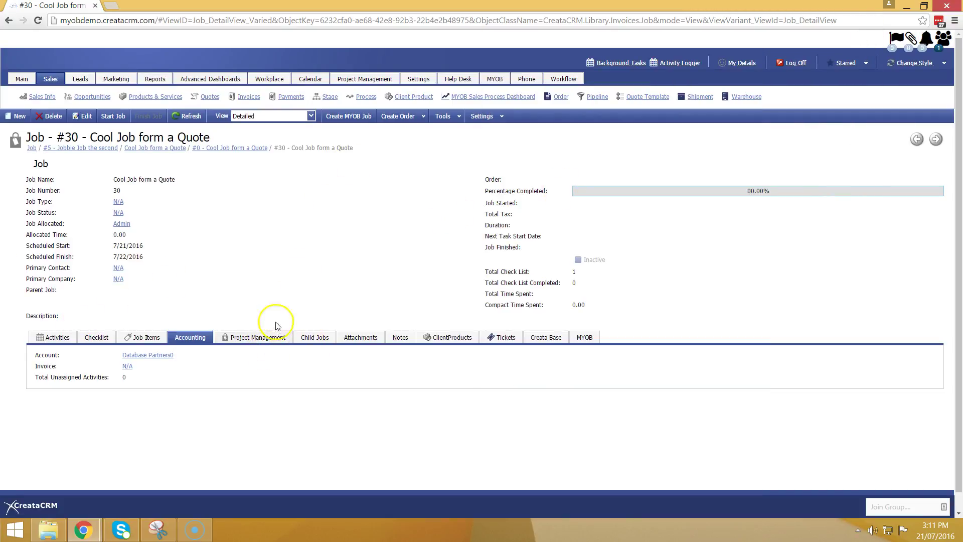
Step: Add the product D70 HandSet to the job as a job item with quantity 1 and save it
{"action": "left_click", "coordinate": [146, 337]}
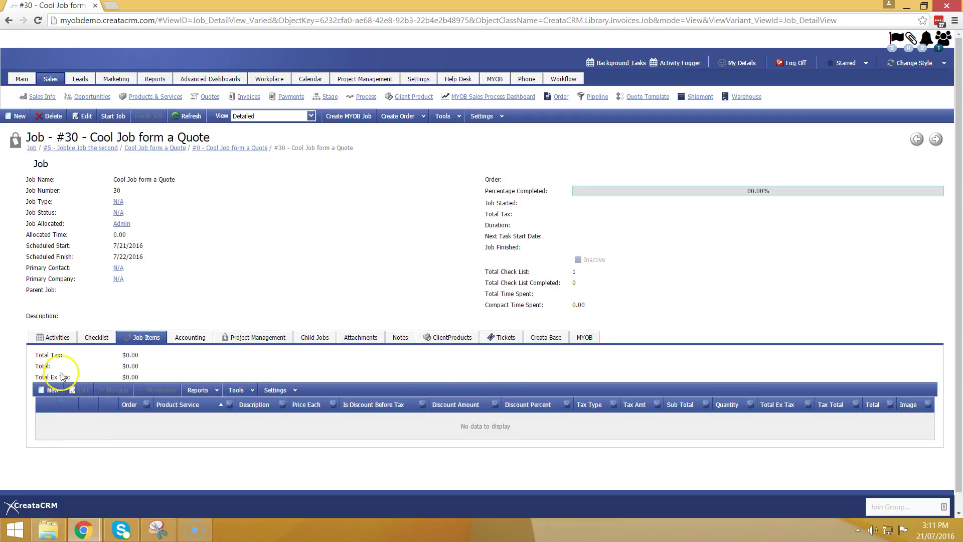
{"action": "left_click", "coordinate": [50, 390]}
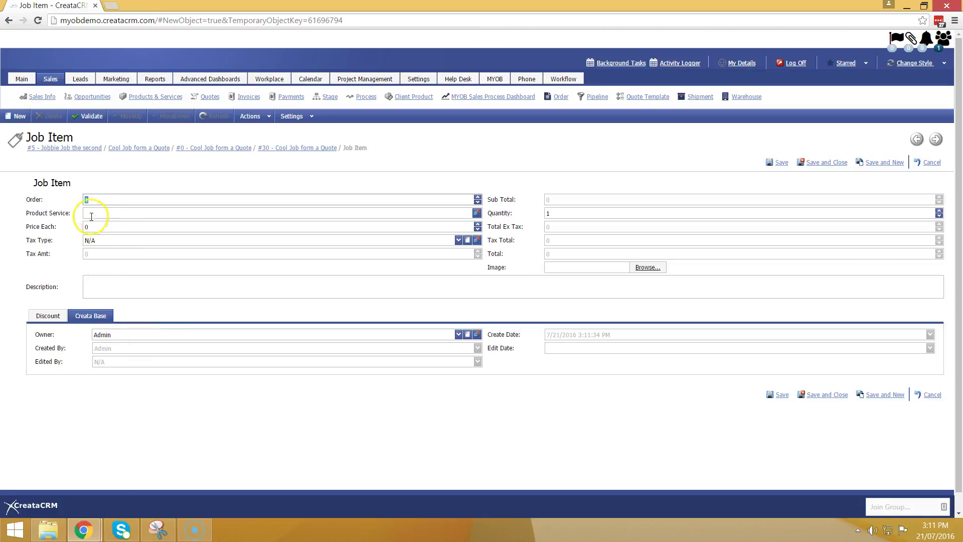
{"action": "left_click", "coordinate": [91, 212]}
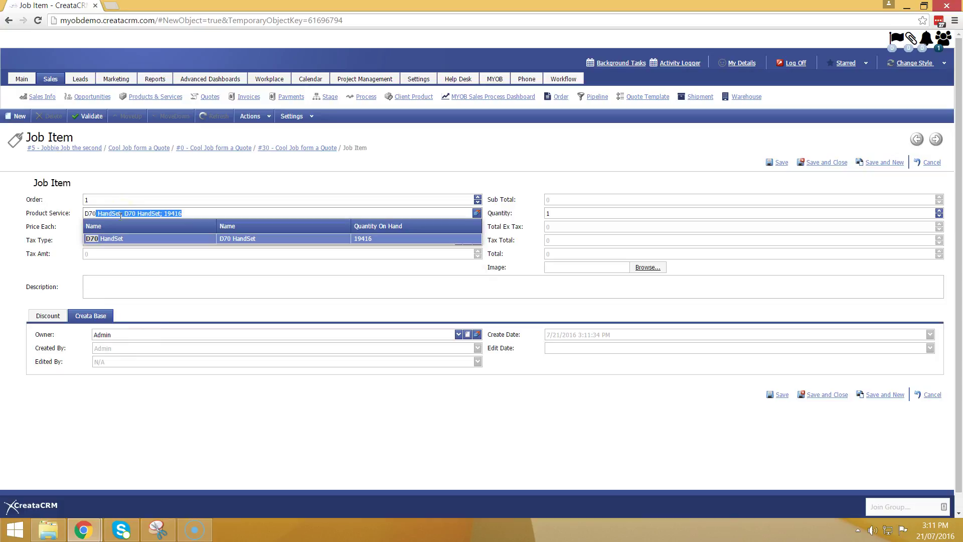
{"action": "left_click", "coordinate": [94, 239]}
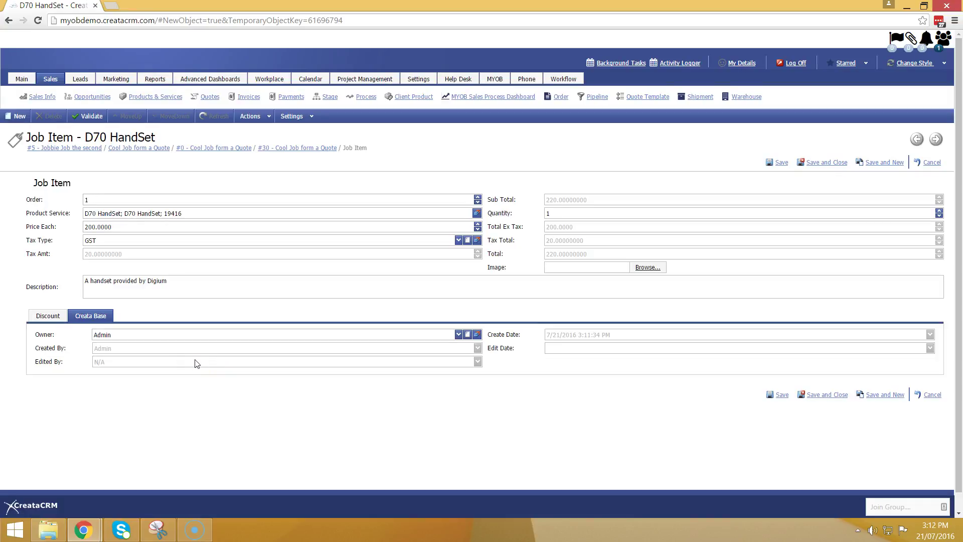
{"action": "left_click", "coordinate": [822, 395]}
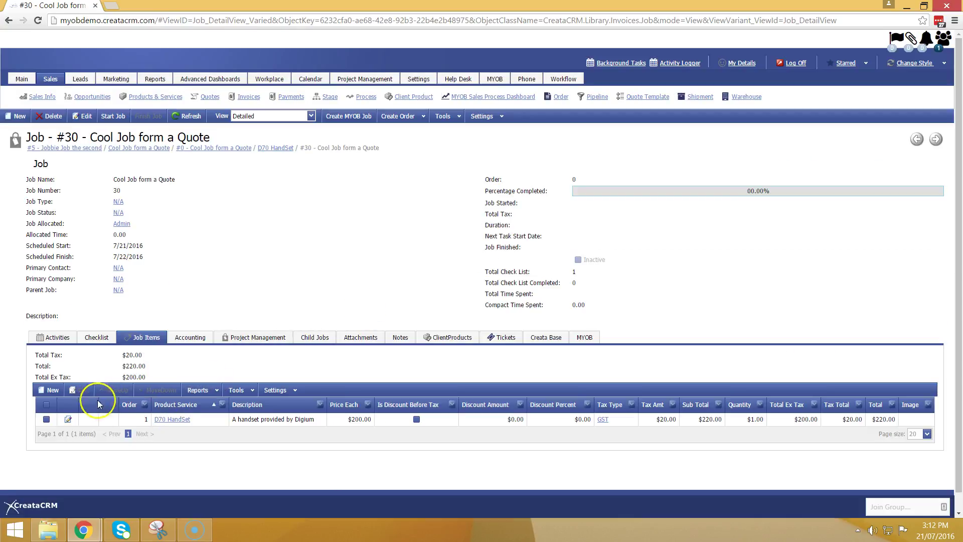
Step: Add the product Reece to the job as a second job item and save it
{"action": "left_click", "coordinate": [43, 391]}
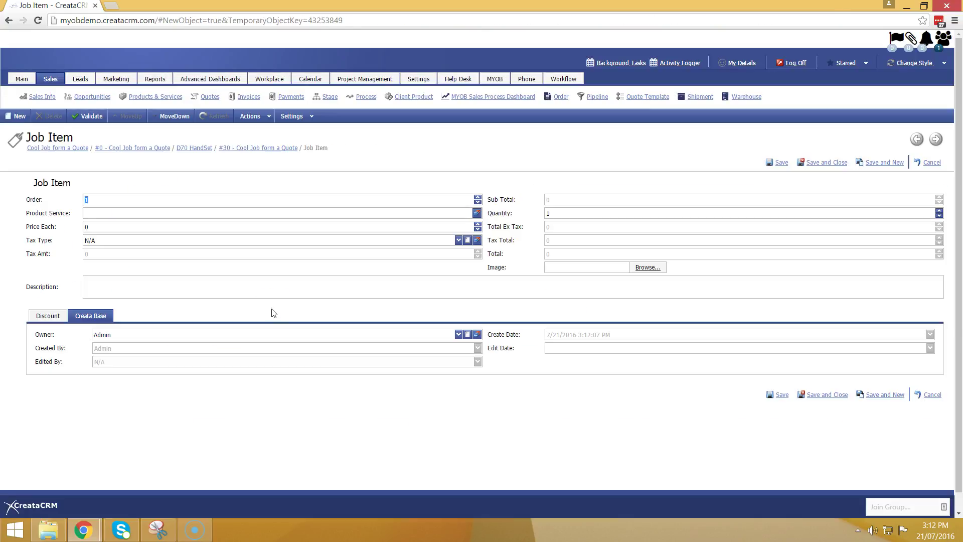
{"action": "left_click", "coordinate": [143, 214]}
{"action": "type", "text": "reece"}
{"action": "left_click", "coordinate": [139, 237]}
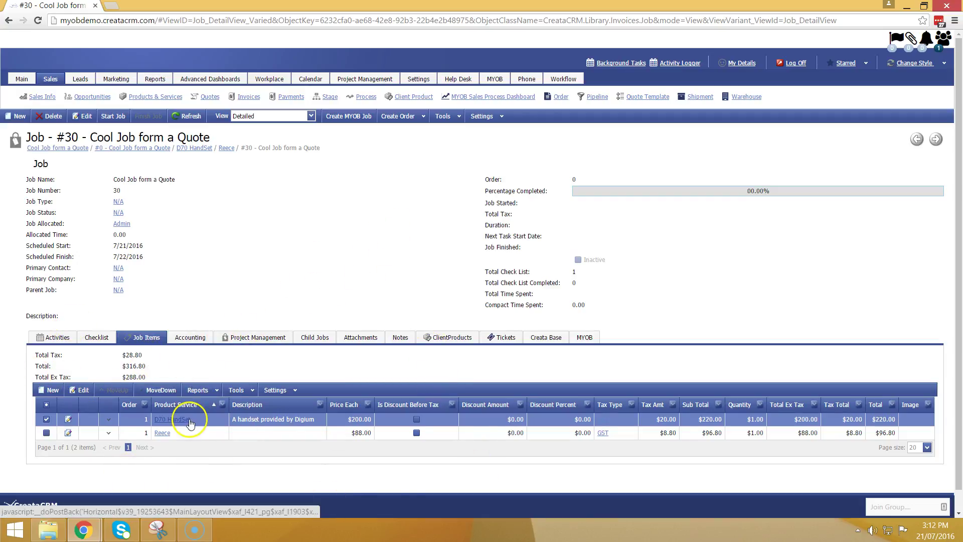
Step: Try to create a sales order from the job's D70 HandSet item, and close the order options
{"action": "left_click", "coordinate": [423, 117]}
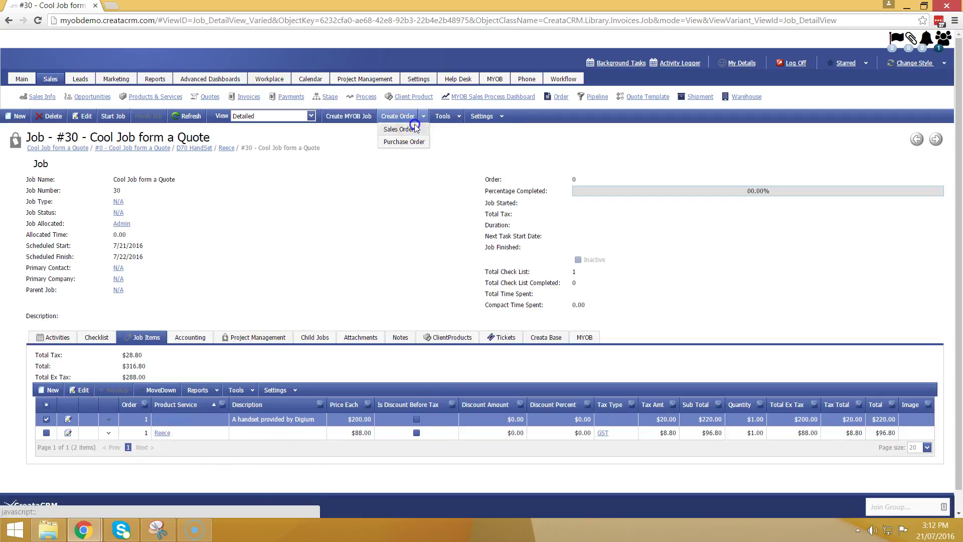
{"action": "left_click", "coordinate": [416, 129]}
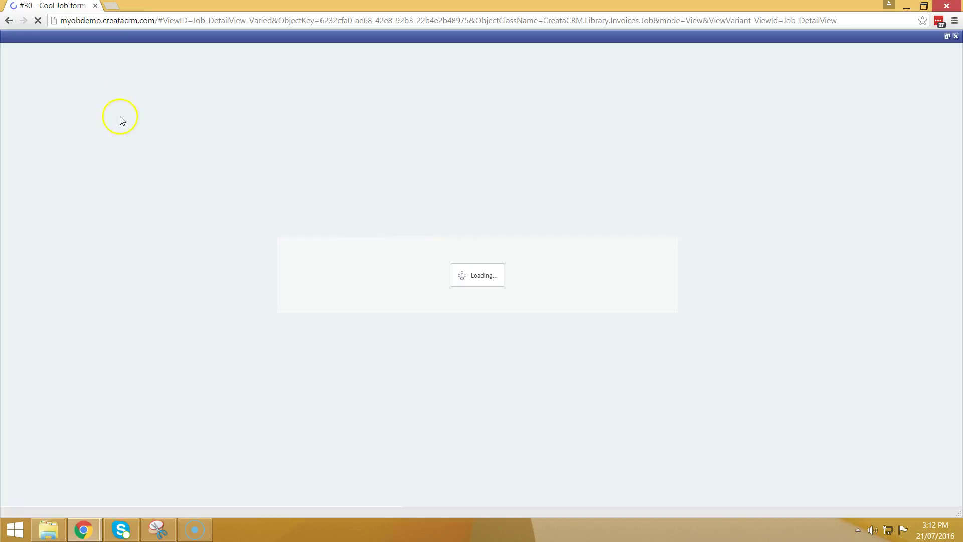
{"action": "left_click", "coordinate": [39, 111]}
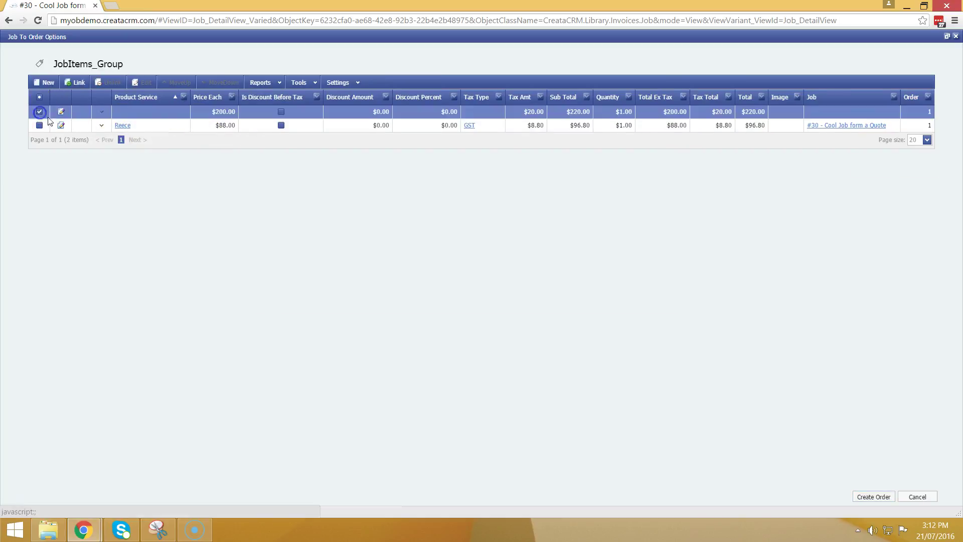
{"action": "left_click", "coordinate": [881, 497]}
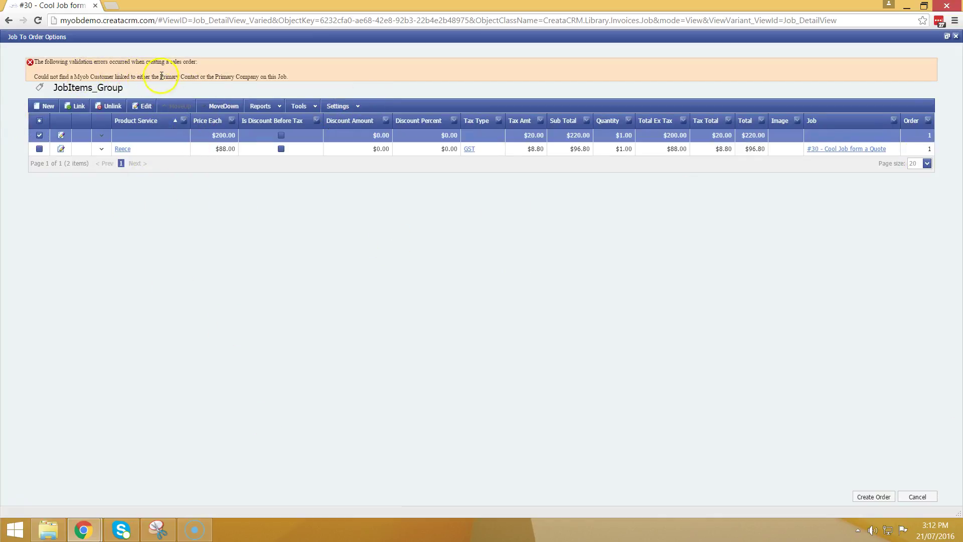
{"action": "left_click", "coordinate": [956, 37]}
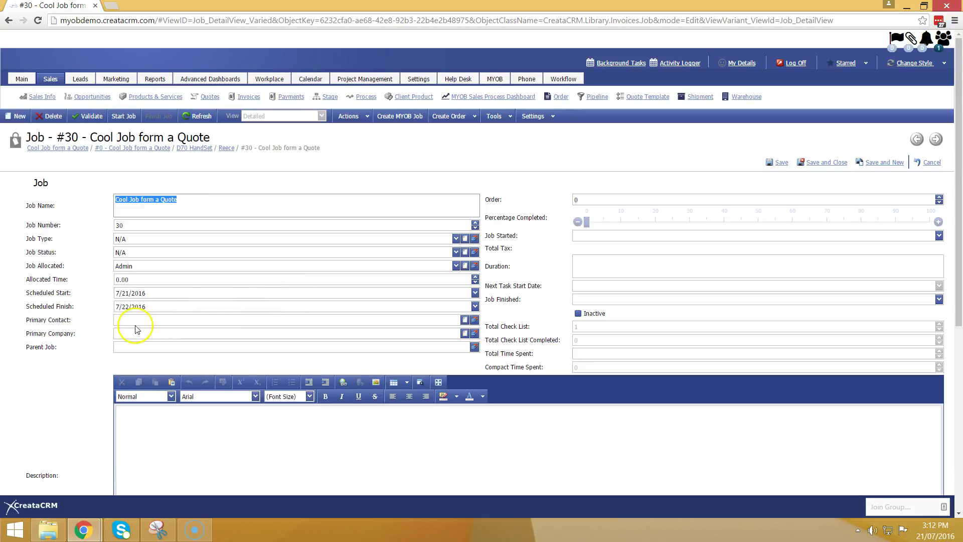
Step: Set the job's primary company to Database Partners0 and save the job
{"action": "left_click", "coordinate": [132, 331]}
{"action": "left_click", "coordinate": [137, 318]}
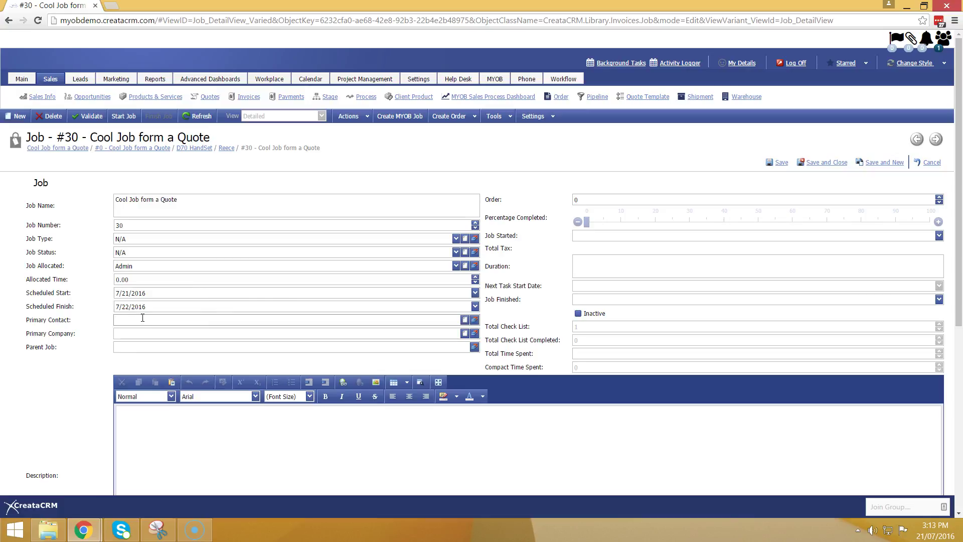
{"action": "left_click", "coordinate": [146, 331]}
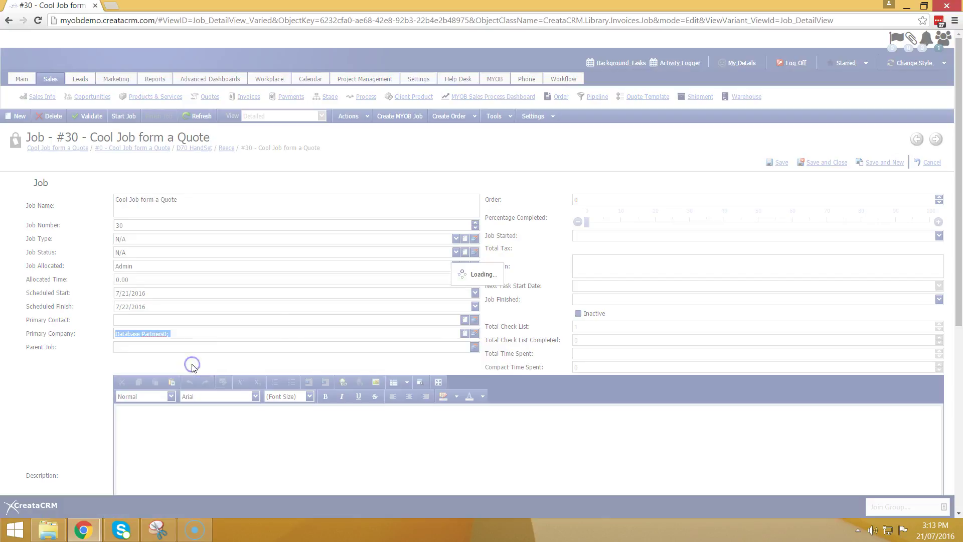
{"action": "left_click", "coordinate": [833, 163]}
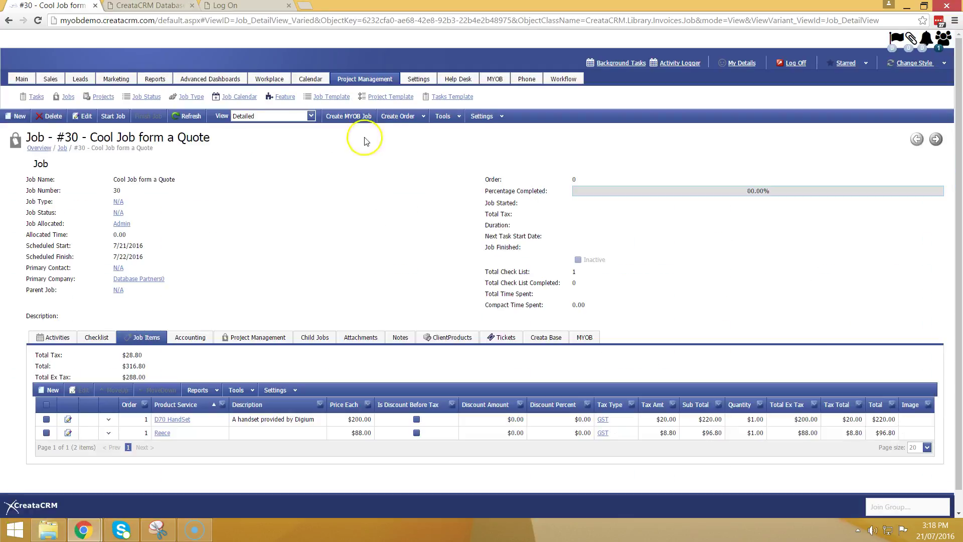
Step: Create a sales order from the job using only the $200.00 D70 HandSet item
{"action": "left_click", "coordinate": [407, 116]}
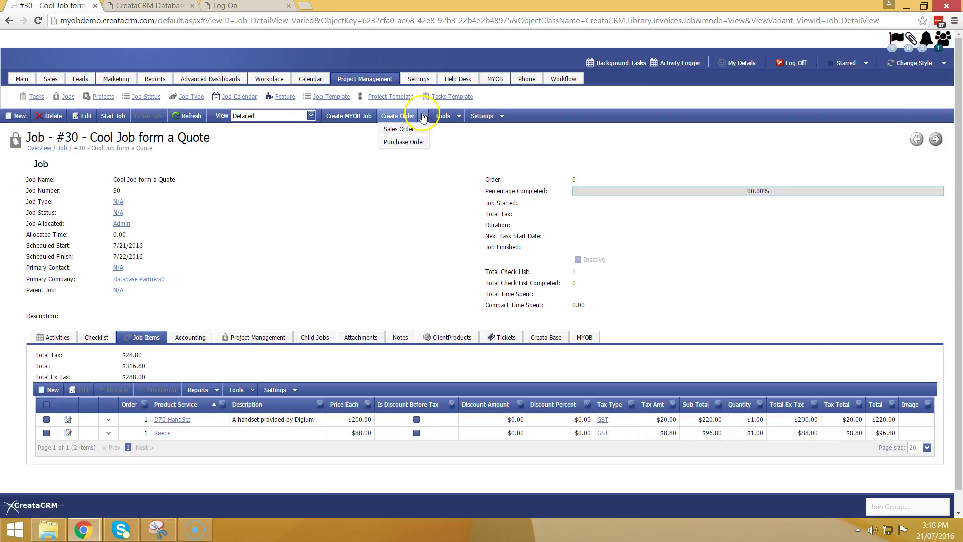
{"action": "left_click", "coordinate": [417, 131]}
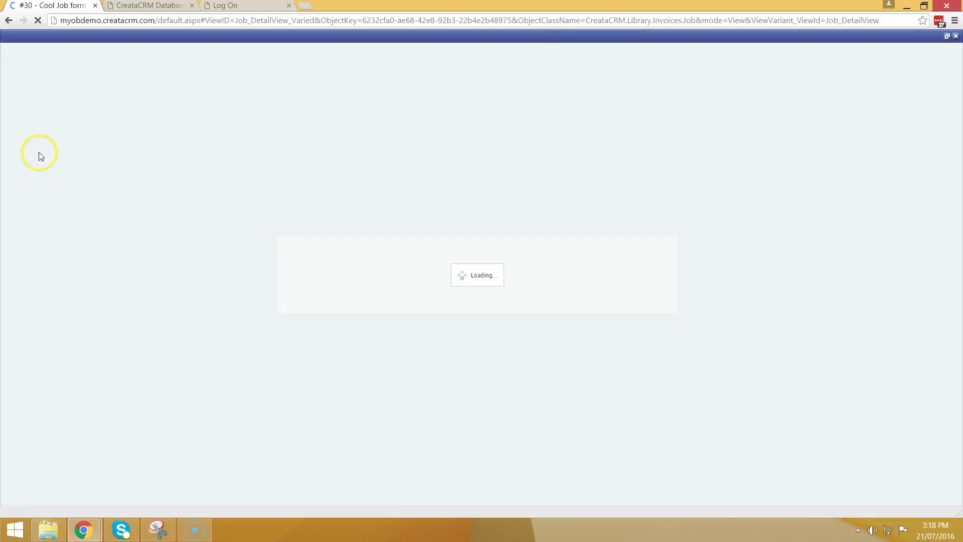
{"action": "left_click", "coordinate": [39, 112]}
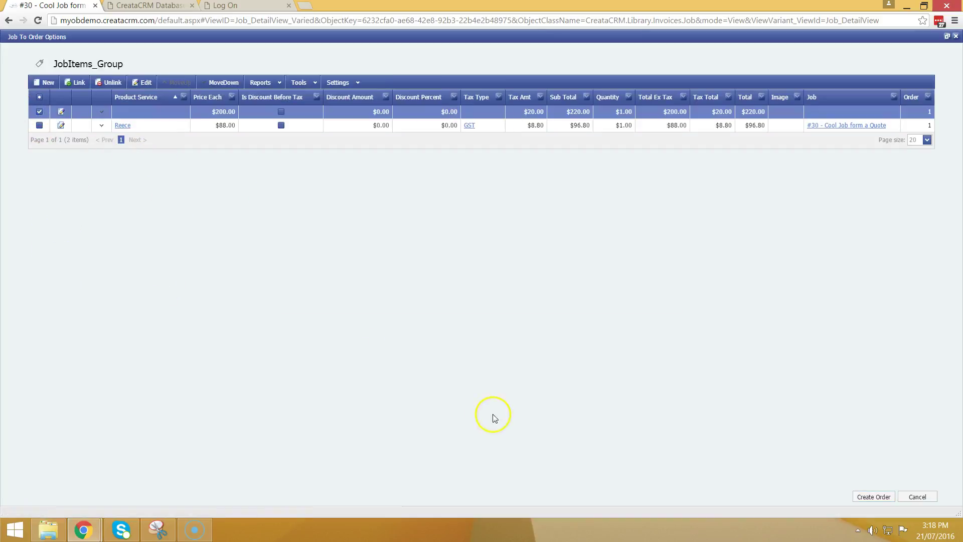
{"action": "left_click", "coordinate": [874, 497]}
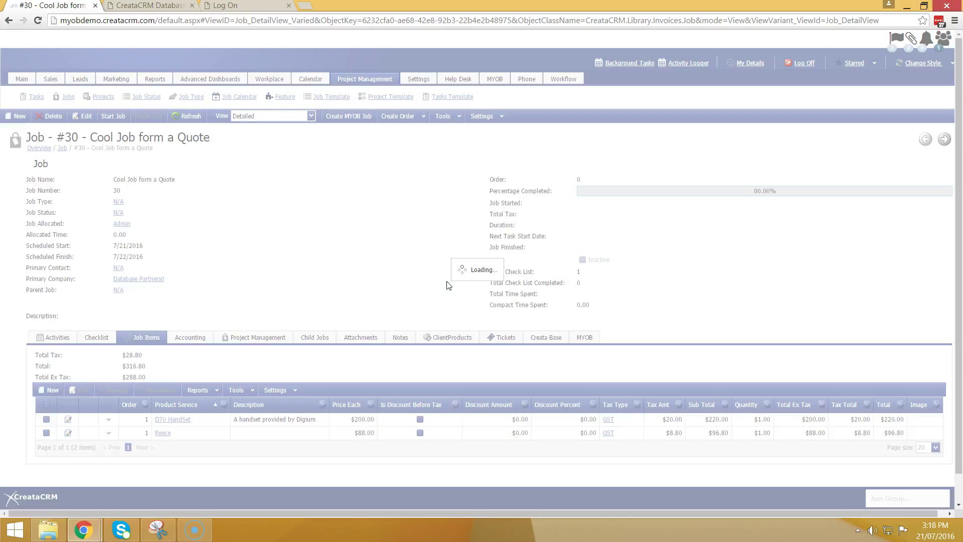
{"action": "left_click", "coordinate": [379, 283]}
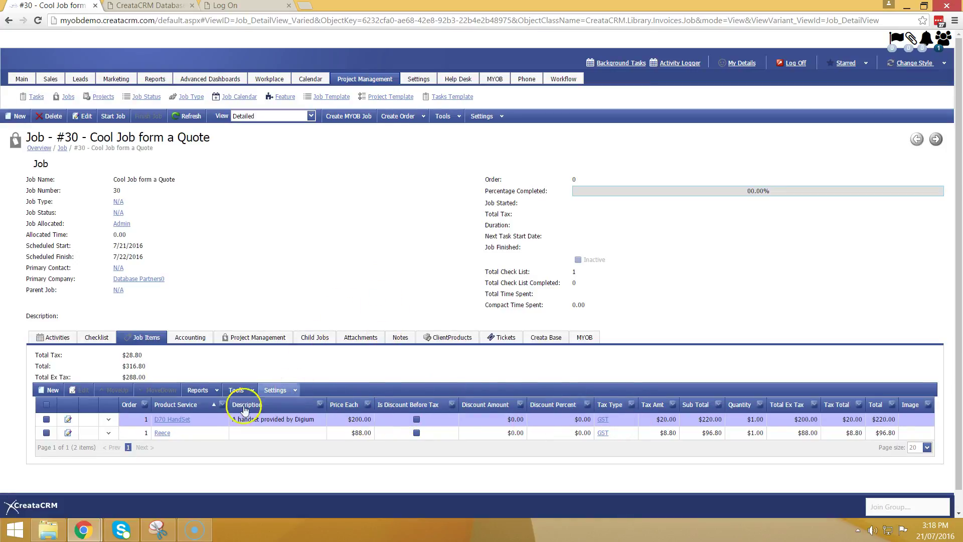
Step: Review the job's MYOB adjustment, purchase order, invoice and bill lines
{"action": "scroll", "coordinate": [195, 428], "scroll_direction": "down", "scroll_amount": 1}
{"action": "scroll", "coordinate": [195, 428], "scroll_direction": "up", "scroll_amount": 1}
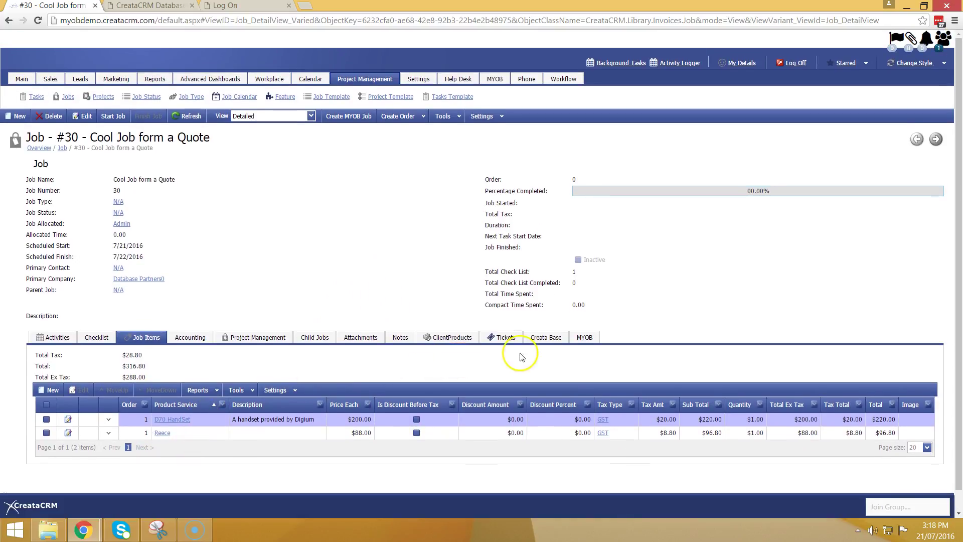
{"action": "left_click", "coordinate": [582, 338]}
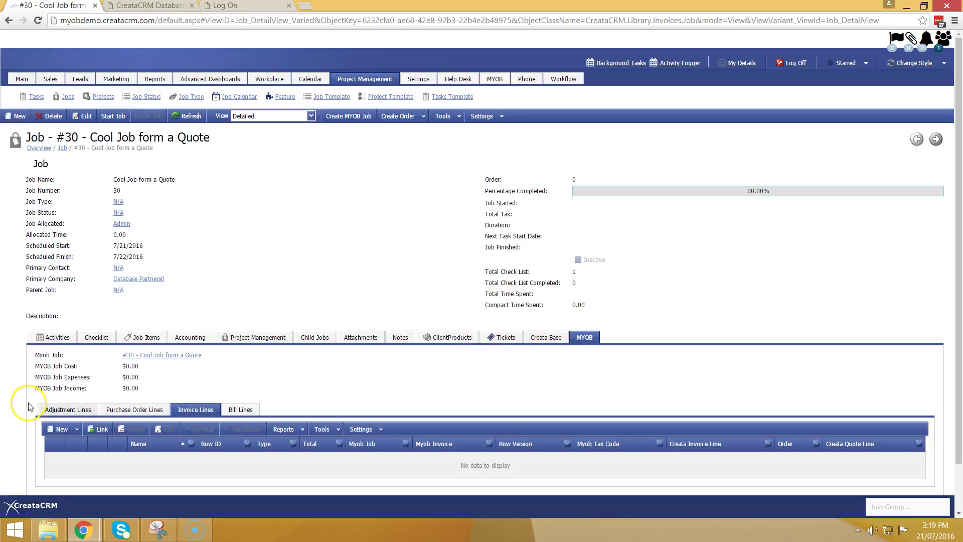
{"action": "left_click", "coordinate": [68, 409]}
{"action": "left_click", "coordinate": [135, 409]}
{"action": "left_click", "coordinate": [198, 409]}
{"action": "left_click", "coordinate": [228, 409]}
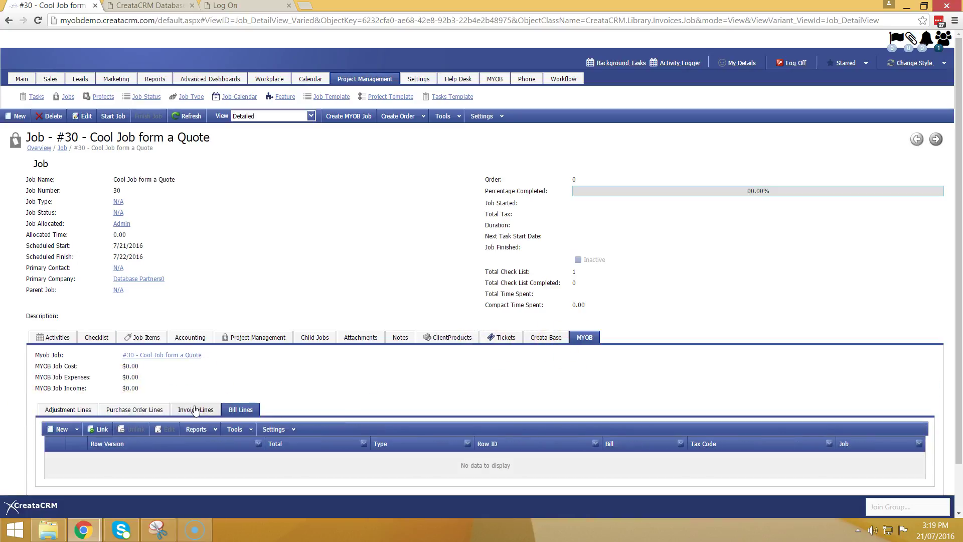
{"action": "left_click", "coordinate": [120, 409]}
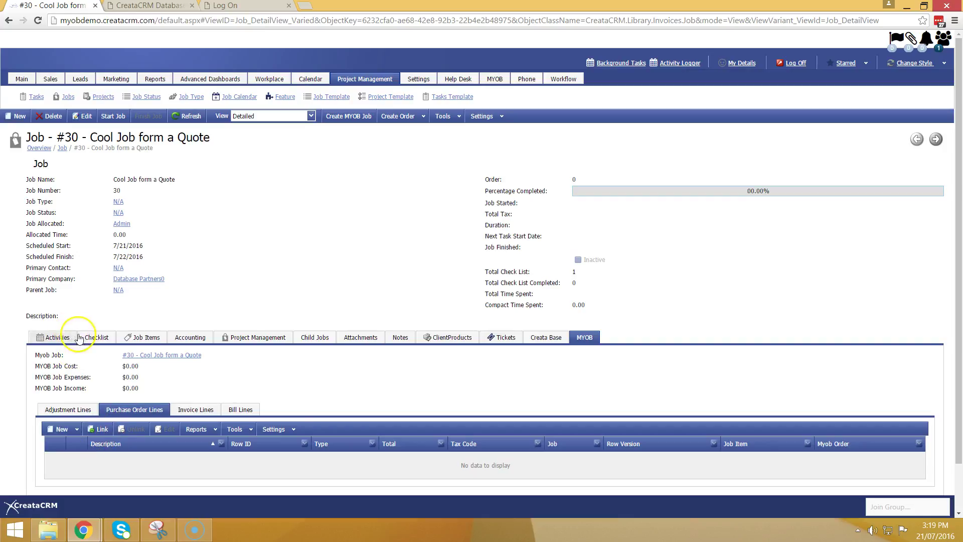
Step: Create a purchase order from the job using only the Reece job item
{"action": "left_click", "coordinate": [129, 339]}
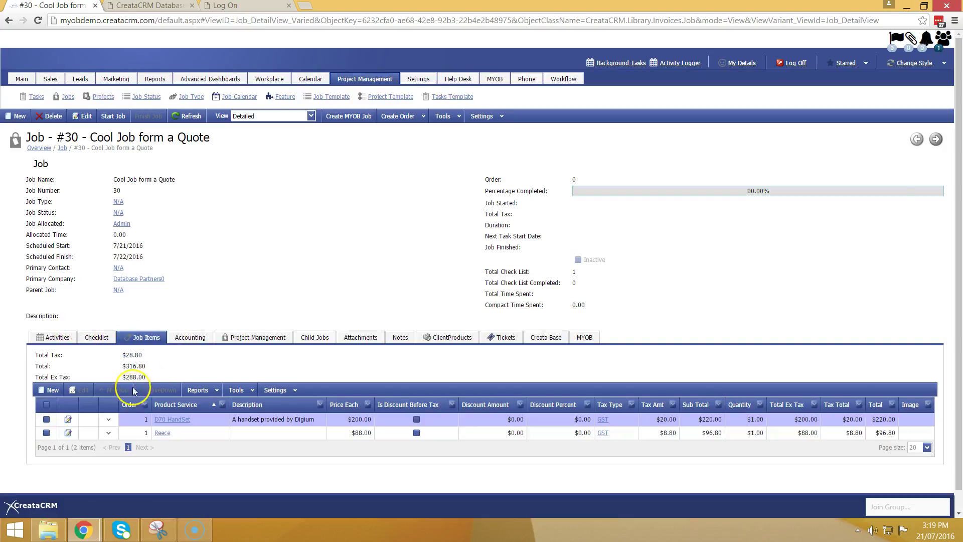
{"action": "left_click", "coordinate": [46, 432]}
{"action": "left_click", "coordinate": [423, 117]}
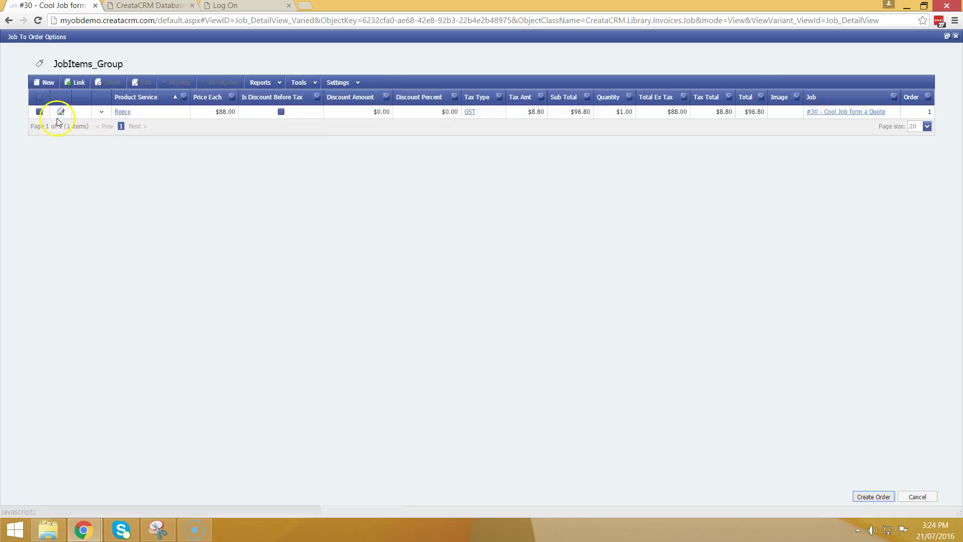
{"action": "left_click", "coordinate": [39, 112]}
{"action": "left_click", "coordinate": [872, 496]}
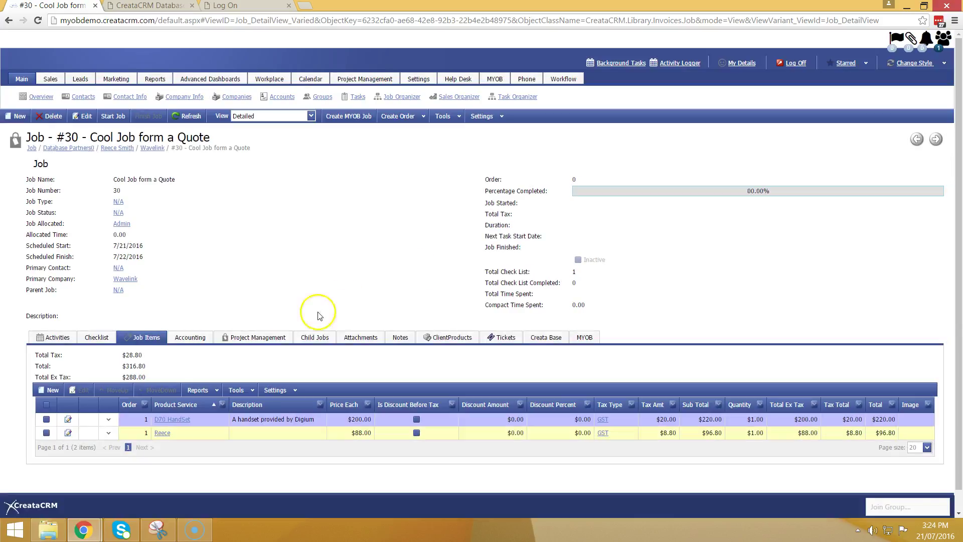
Step: Examine the job's MYOB purchase order line, its linked purchase order and the supplier Wavelink, and return to the job
{"action": "scroll", "coordinate": [280, 325], "scroll_direction": "down", "scroll_amount": 1}
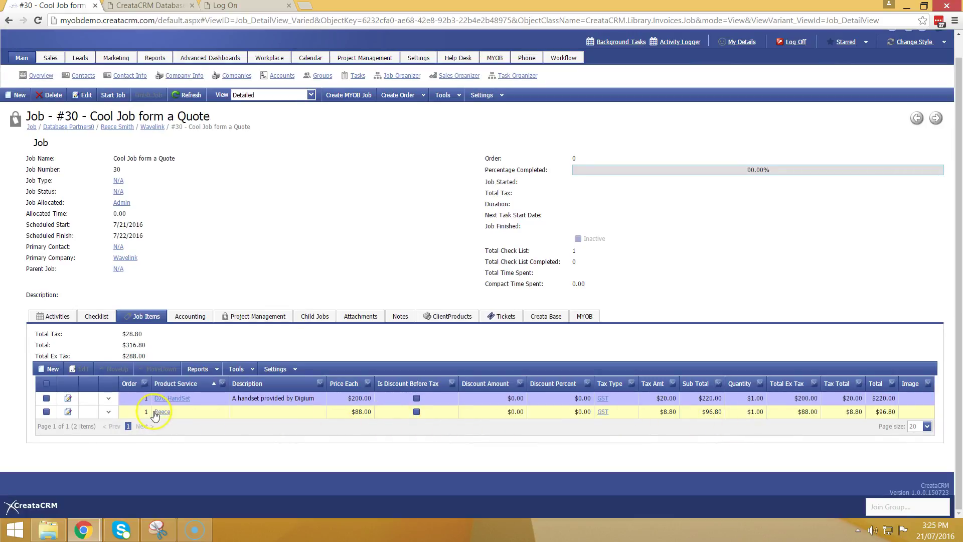
{"action": "left_click", "coordinate": [583, 317]}
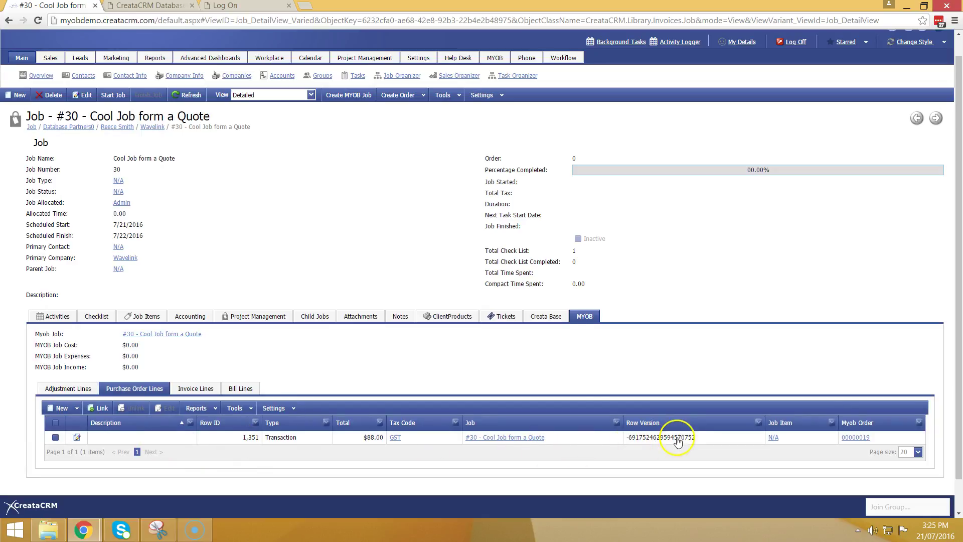
{"action": "left_click", "coordinate": [865, 439]}
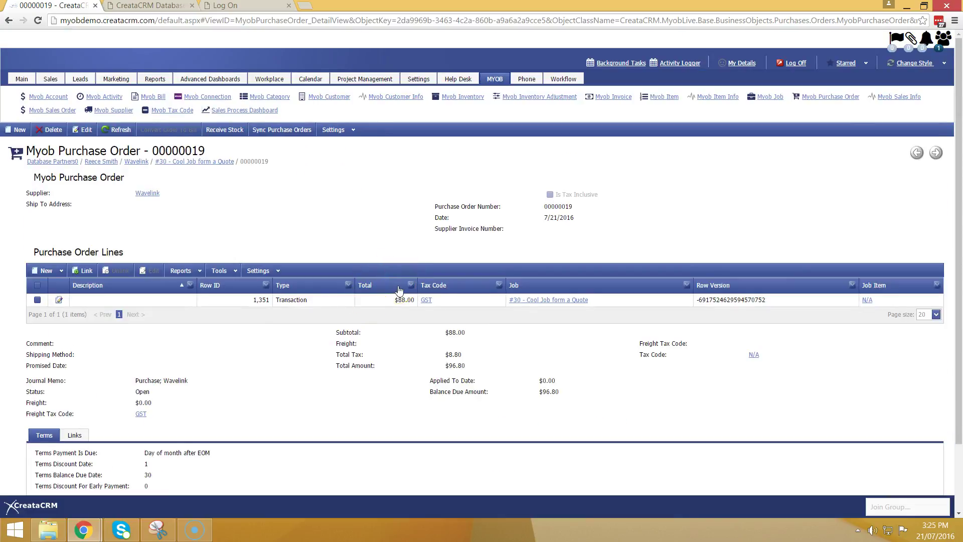
{"action": "left_click", "coordinate": [147, 193]}
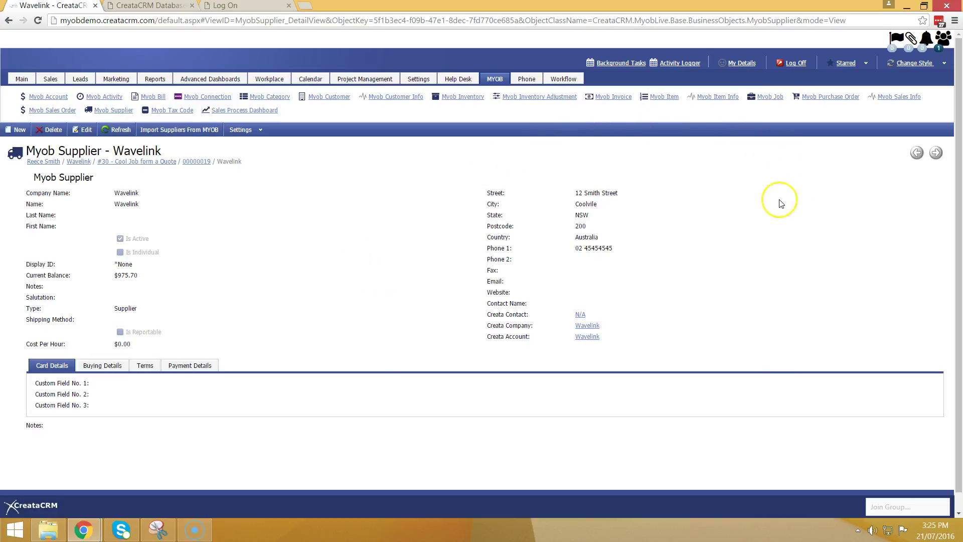
{"action": "left_click", "coordinate": [104, 164]}
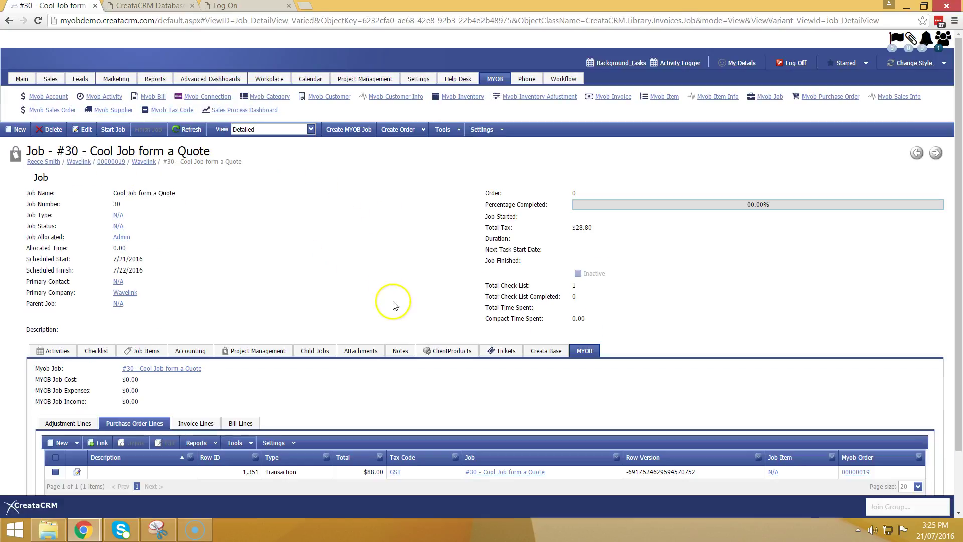
{"action": "scroll", "coordinate": [416, 316], "scroll_direction": "down", "scroll_amount": 1}
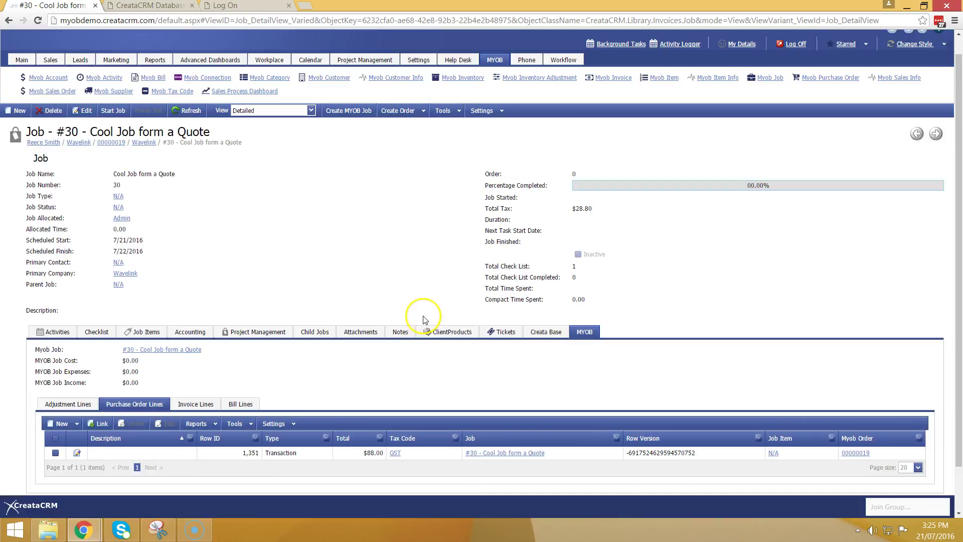
Step: Open the Myob Job list, view the purchase order lines of "Jobbie Job the second", and return to the list
{"action": "left_click", "coordinate": [768, 77]}
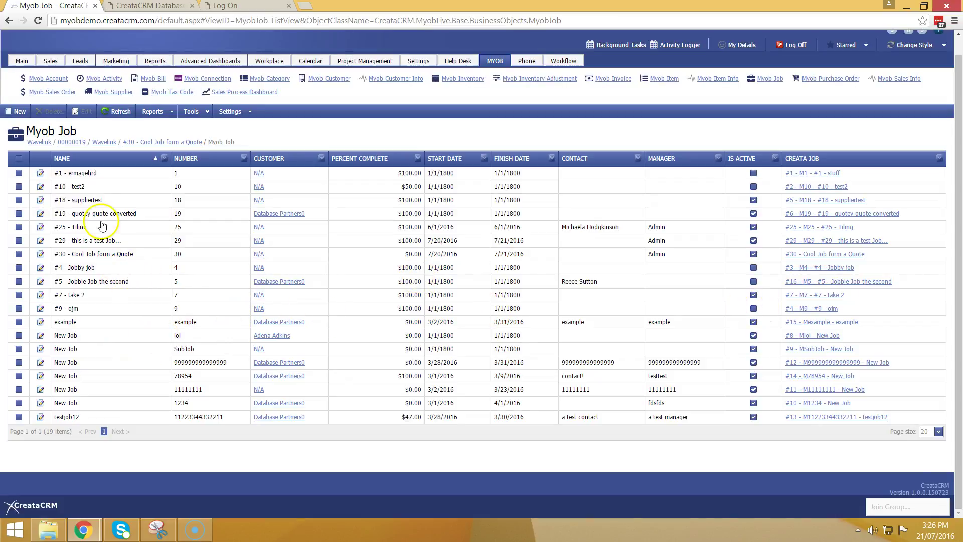
{"action": "double_click", "coordinate": [105, 237]}
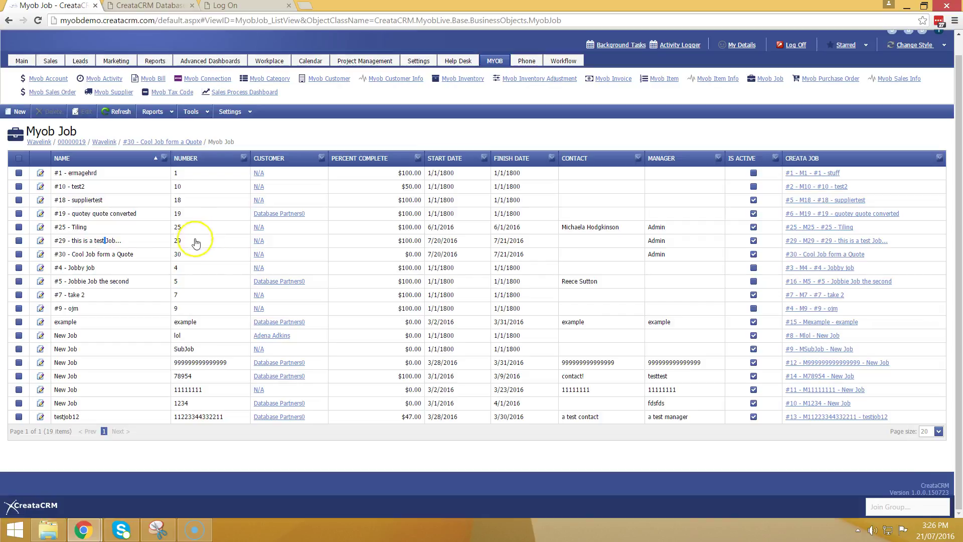
{"action": "left_click", "coordinate": [69, 276]}
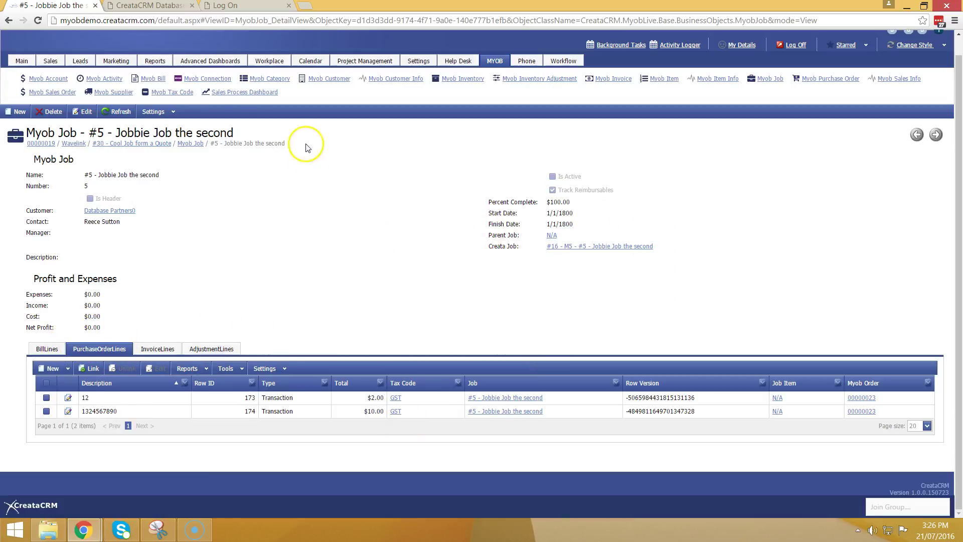
{"action": "left_click", "coordinate": [190, 143]}
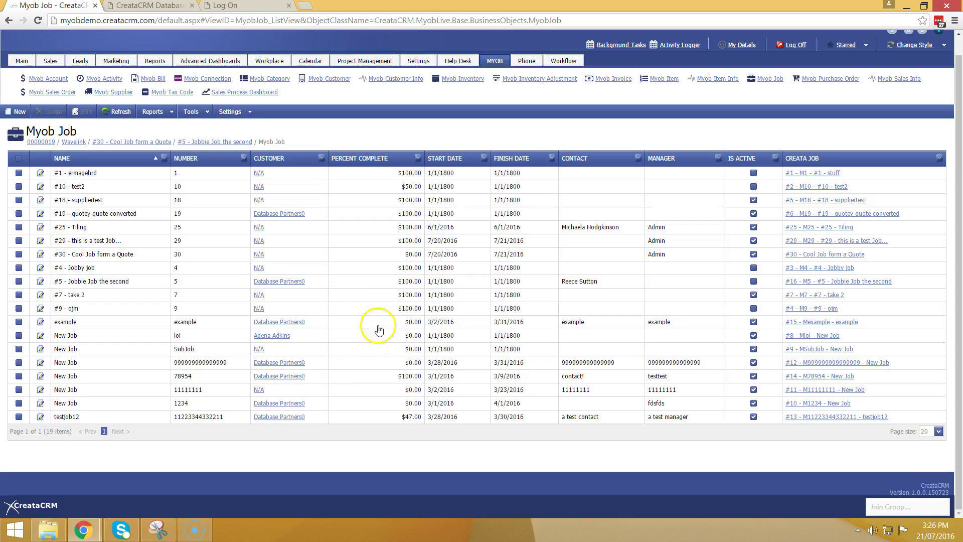
Step: Add the Net Profit column to the Myob Job list, between Finish Date and Contact
{"action": "right_click", "coordinate": [508, 160]}
{"action": "left_click", "coordinate": [549, 227]}
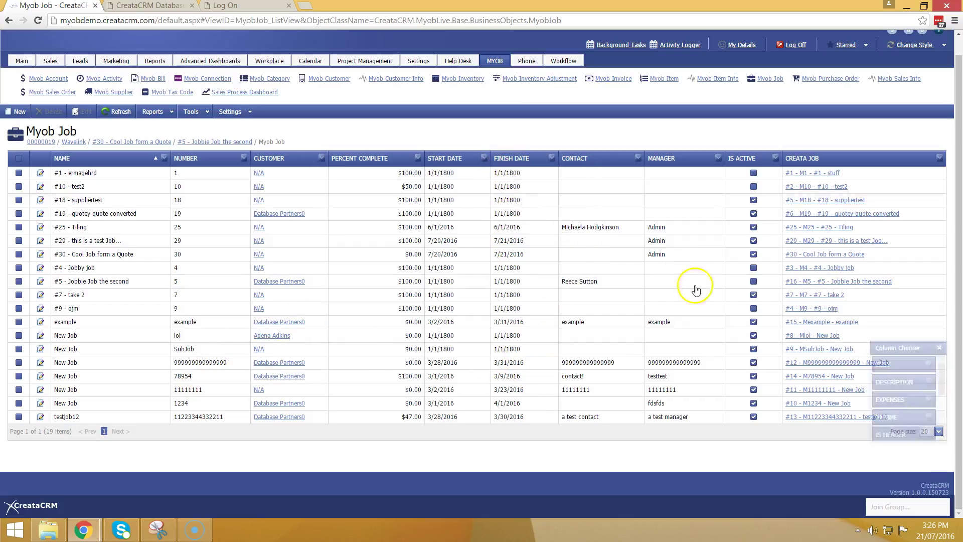
{"action": "scroll", "coordinate": [901, 401], "scroll_direction": "down", "scroll_amount": 5}
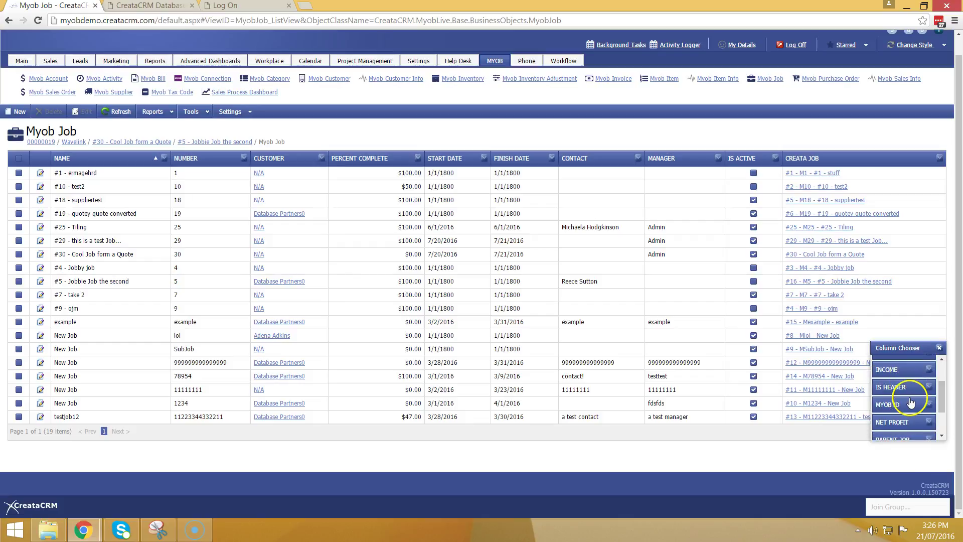
{"action": "left_click_drag", "start_coordinate": [910, 401], "coordinate": [568, 189]}
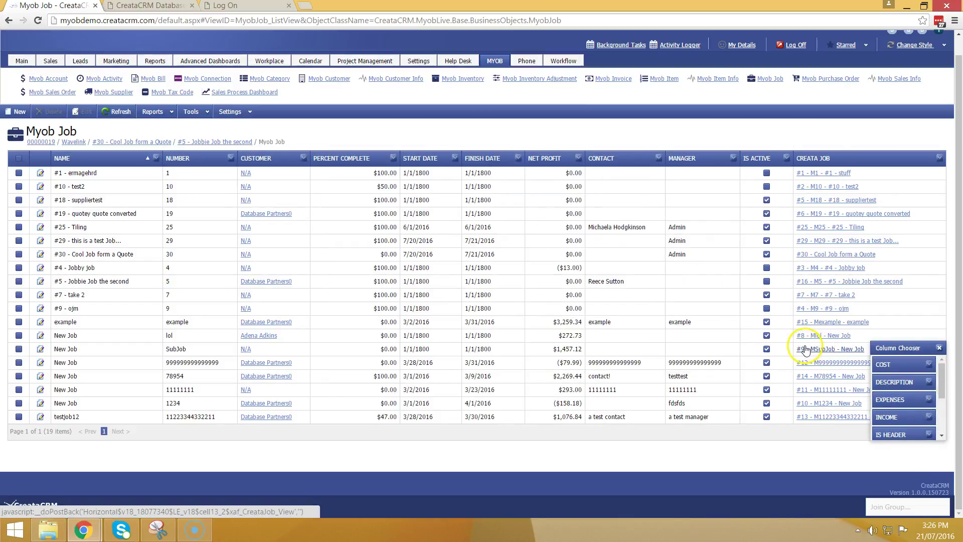